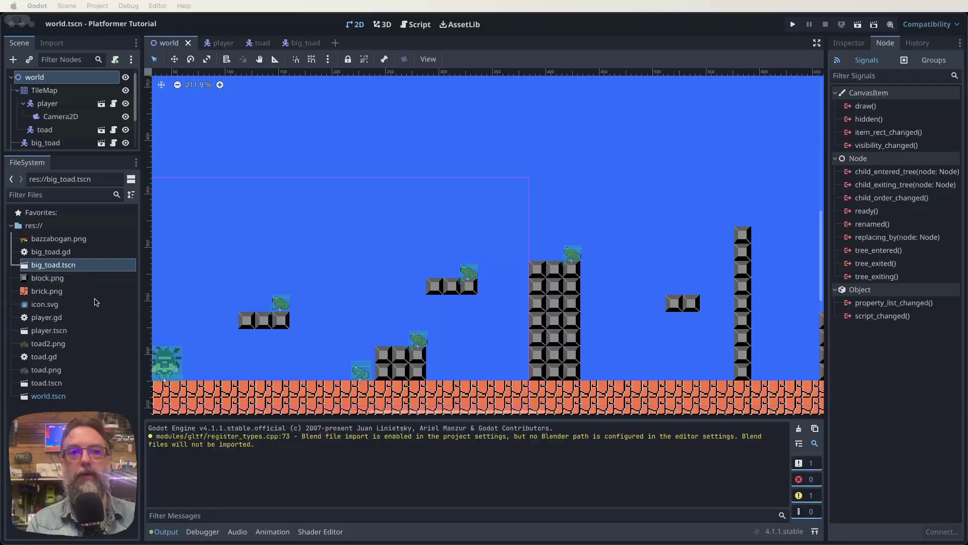
Bring the Godot editor into focus once coin.png is in the project folder
{"action": "left_click", "coordinate": [97, 302]}
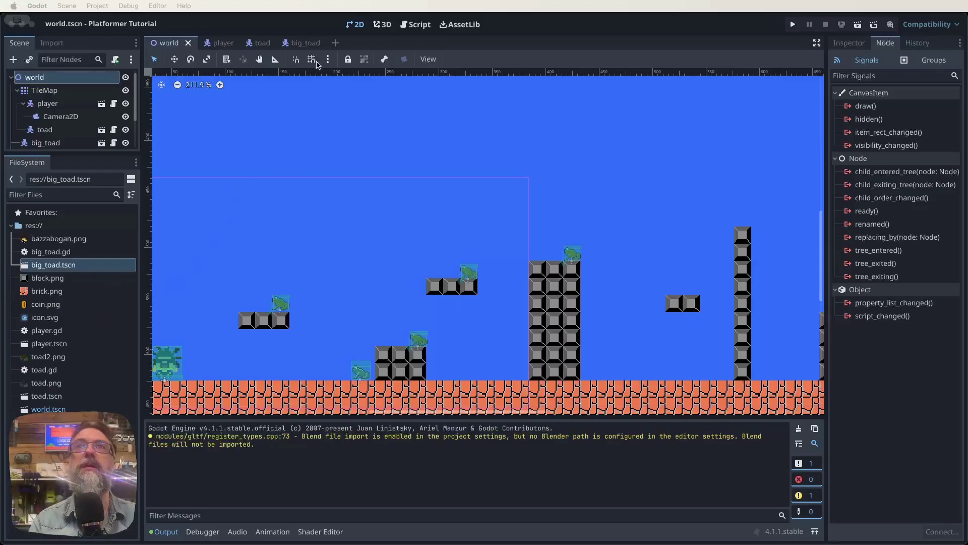
Start a new scene with a Sprite2D as its root node
{"action": "left_click", "coordinate": [337, 29]}
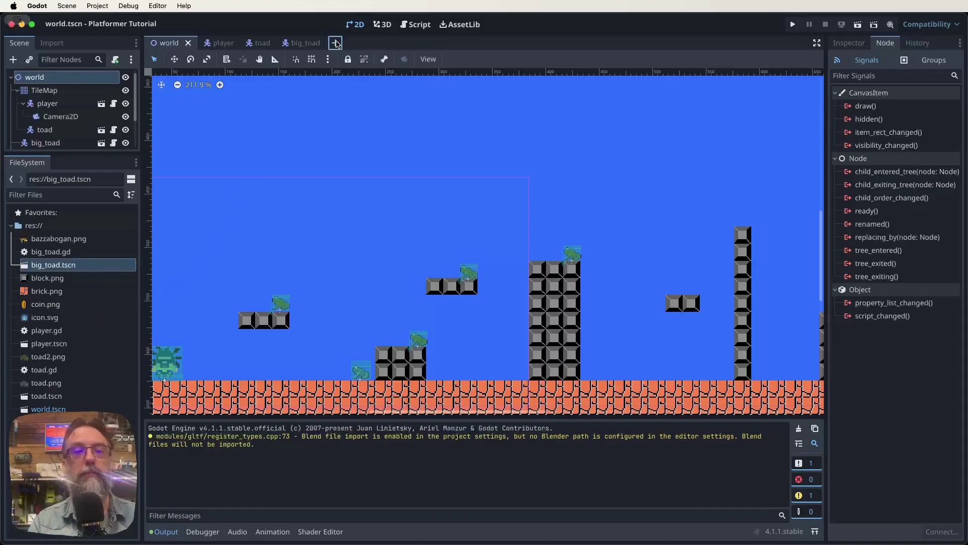
{"action": "left_click", "coordinate": [336, 43]}
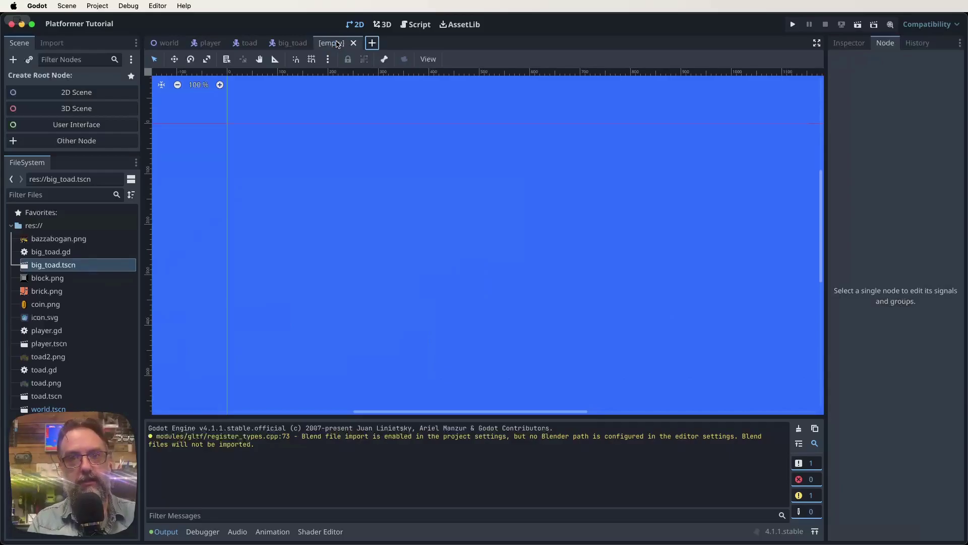
{"action": "left_click", "coordinate": [89, 145]}
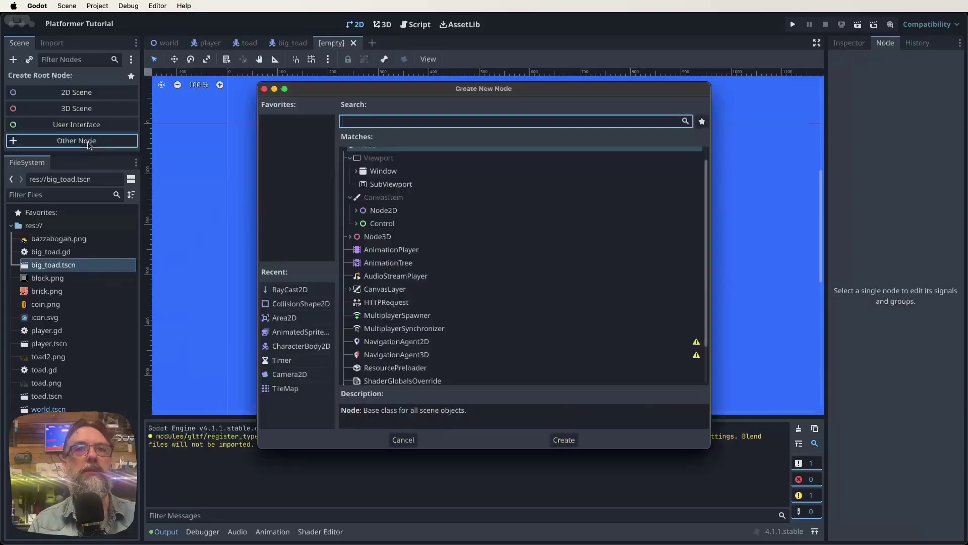
{"action": "type", "text": "sprite"}
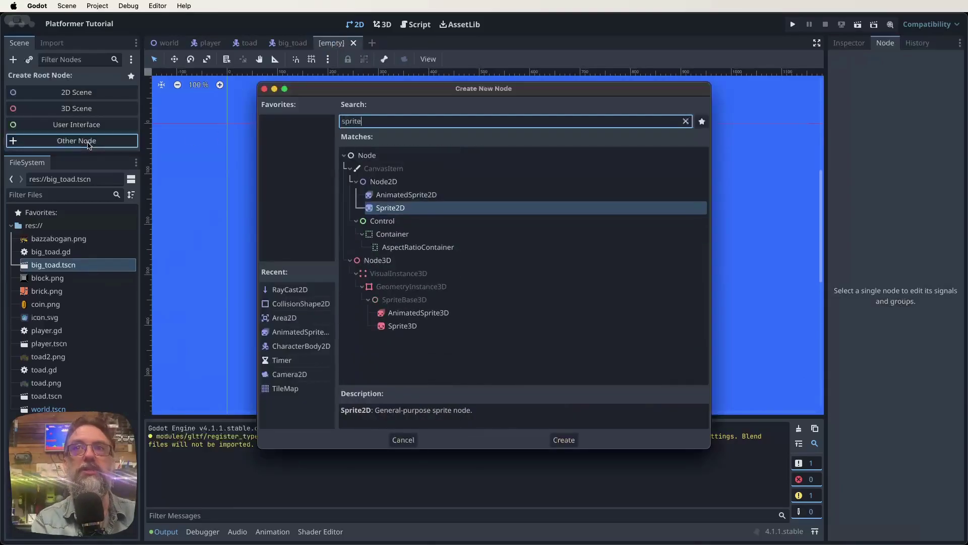
{"action": "key", "text": "Return"}
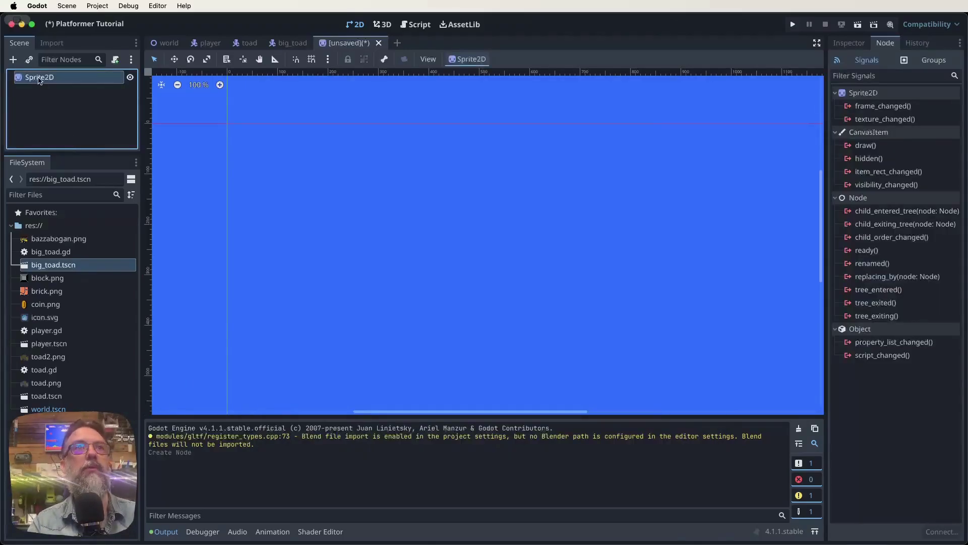
Rename the Sprite2D root to coin and show its properties in the Inspector
{"action": "double_click", "coordinate": [40, 78]}
{"action": "type", "text": "co"}
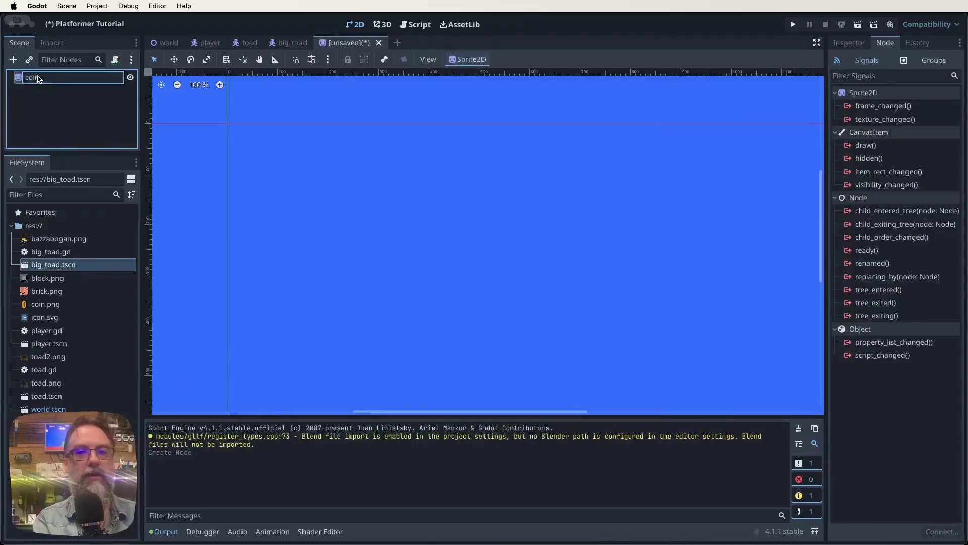
{"action": "type", "text": "in"}
{"action": "key", "text": "Return"}
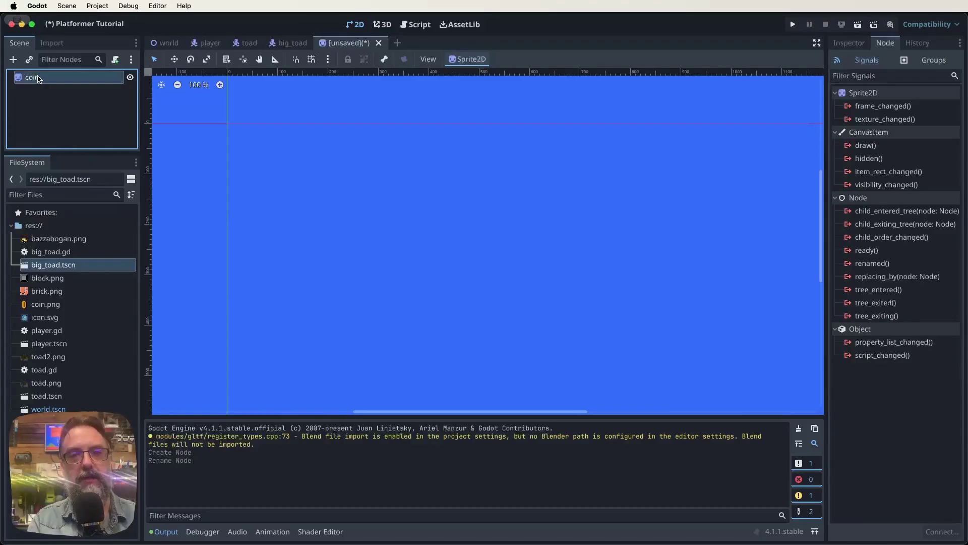
{"action": "left_click", "coordinate": [849, 43]}
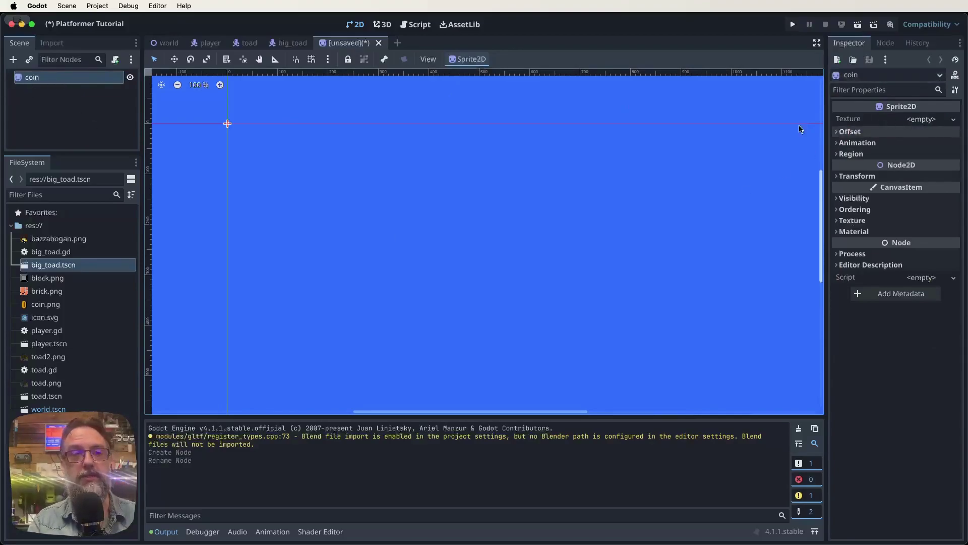
Assign coin.png to the Sprite2D's Texture and centre the coin in the canvas
{"action": "left_click", "coordinate": [44, 306]}
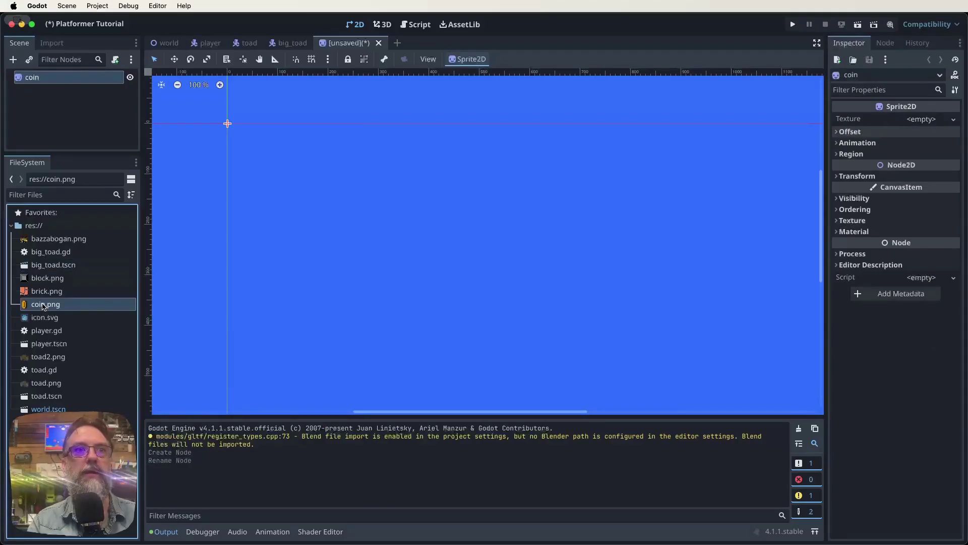
{"action": "left_click_drag", "start_coordinate": [44, 306], "coordinate": [915, 120]}
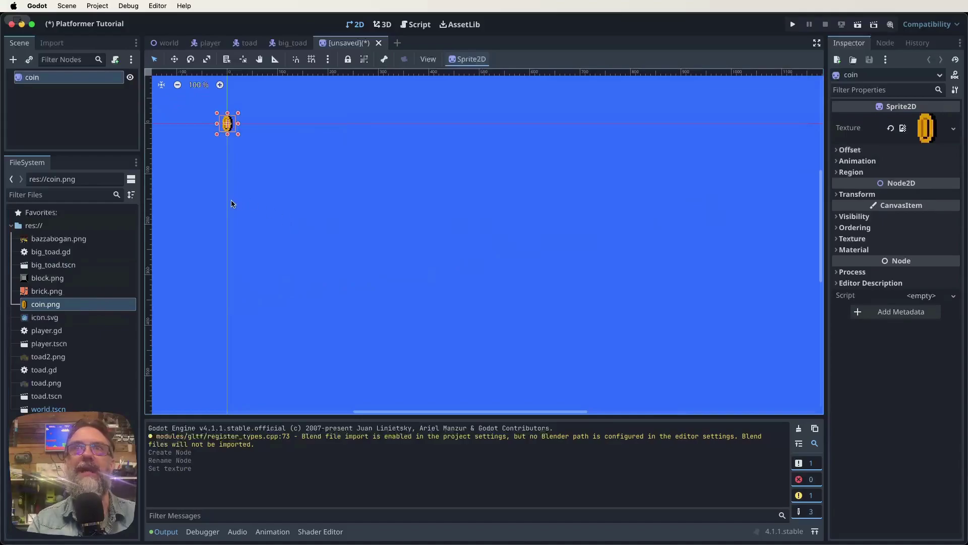
{"action": "middle_click_drag", "start_coordinate": [231, 200], "coordinate": [374, 292]}
{"action": "scroll", "coordinate": [364, 252], "scroll_direction": "up", "scroll_amount": 5}
{"action": "middle_click_drag", "start_coordinate": [350, 223], "coordinate": [404, 388]}
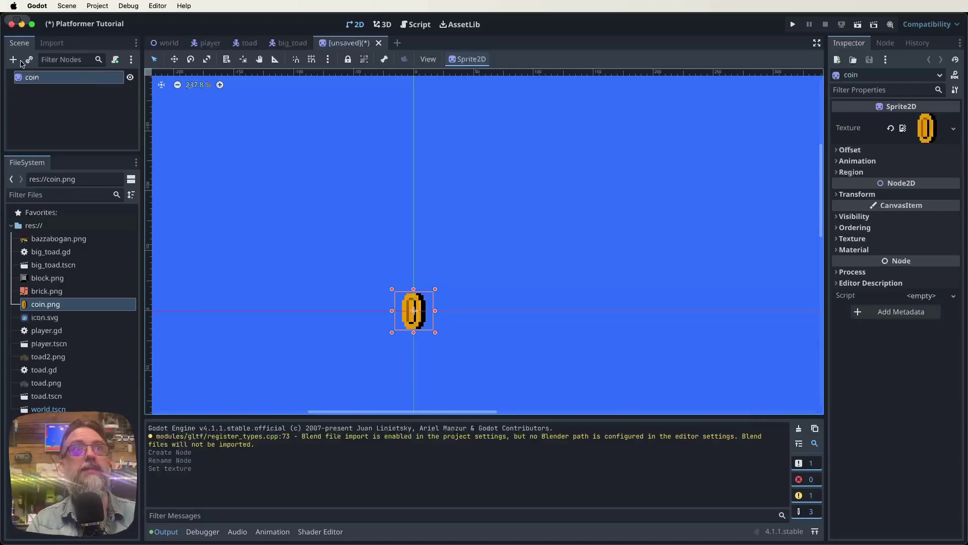
Add an Area2D child under coin and name it interaction
{"action": "left_click", "coordinate": [13, 60]}
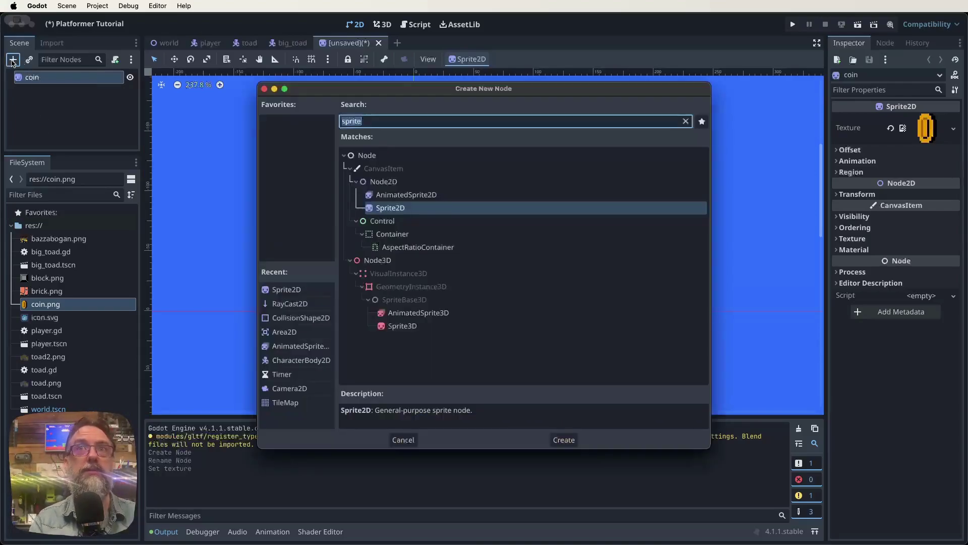
{"action": "type", "text": "area"}
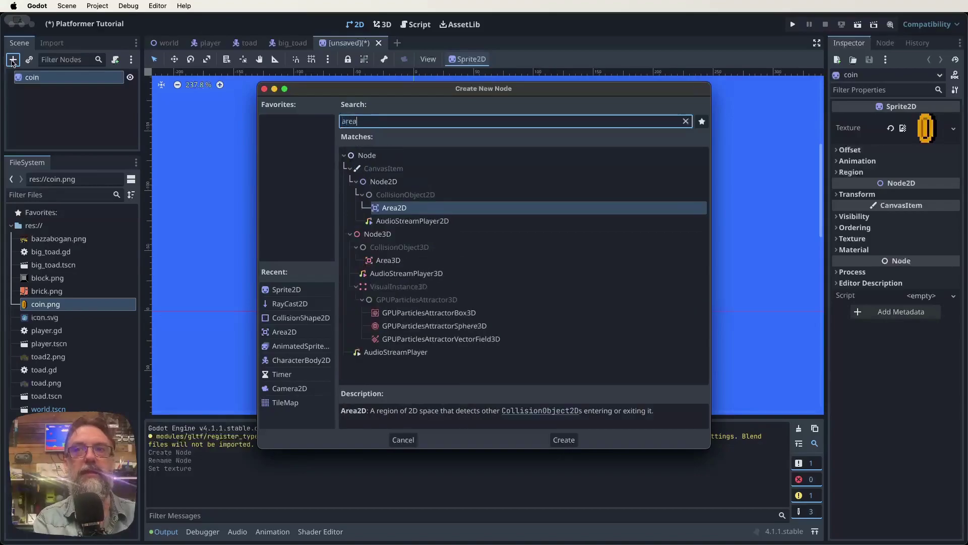
{"action": "key", "text": "Return"}
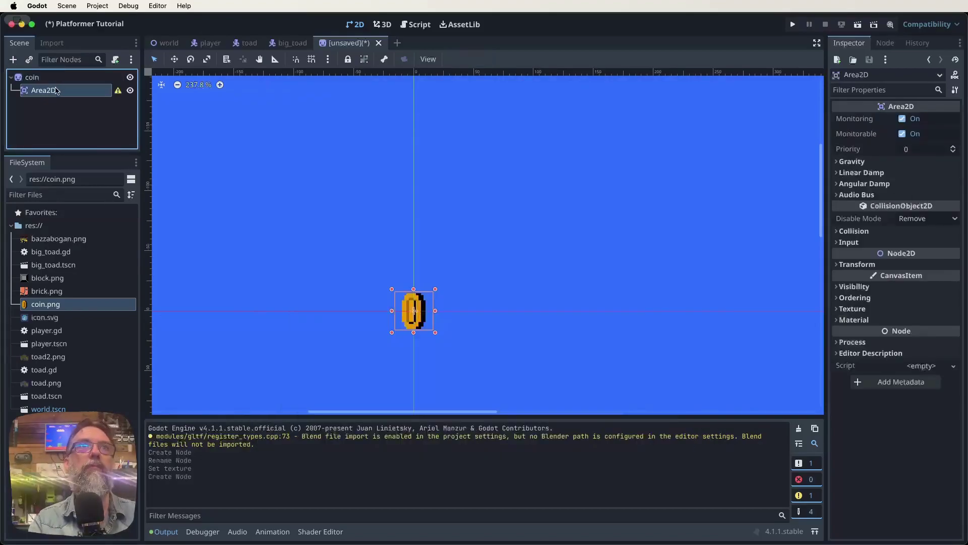
{"action": "double_click", "coordinate": [54, 91]}
{"action": "type", "text": "interaction"}
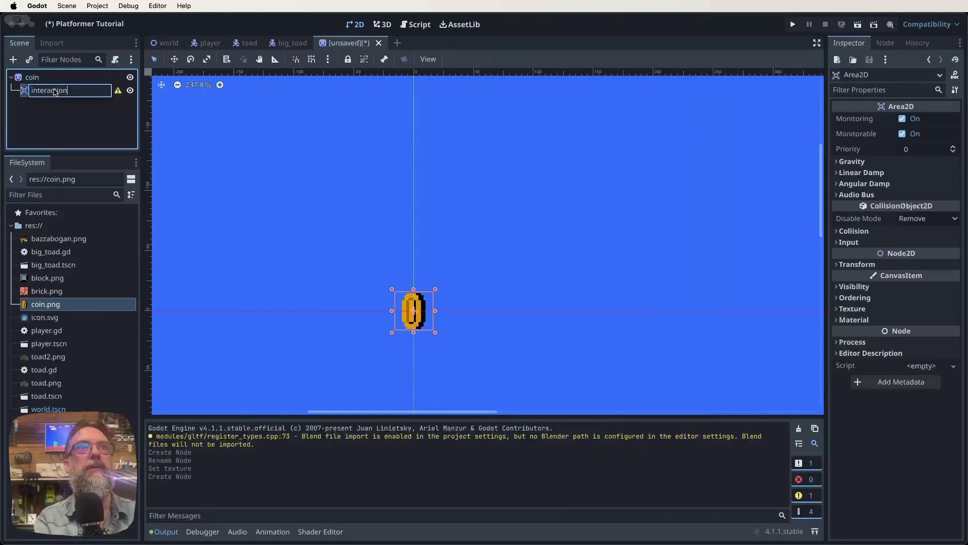
{"action": "key", "text": "Return"}
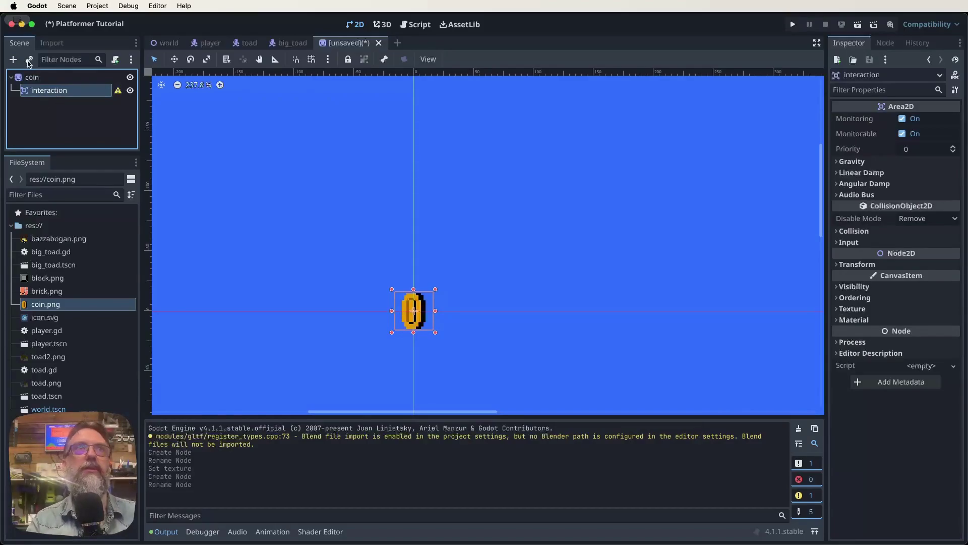
Give interaction a CollisionShape2D with a CapsuleShape2D, replacing an initial circle shape
{"action": "left_click", "coordinate": [15, 59]}
{"action": "type", "text": "coll"}
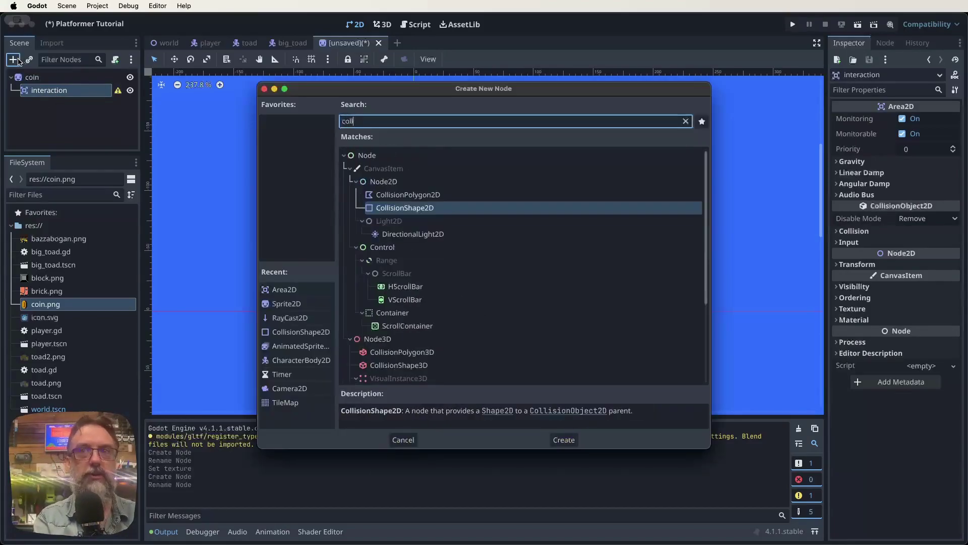
{"action": "key", "text": "Return"}
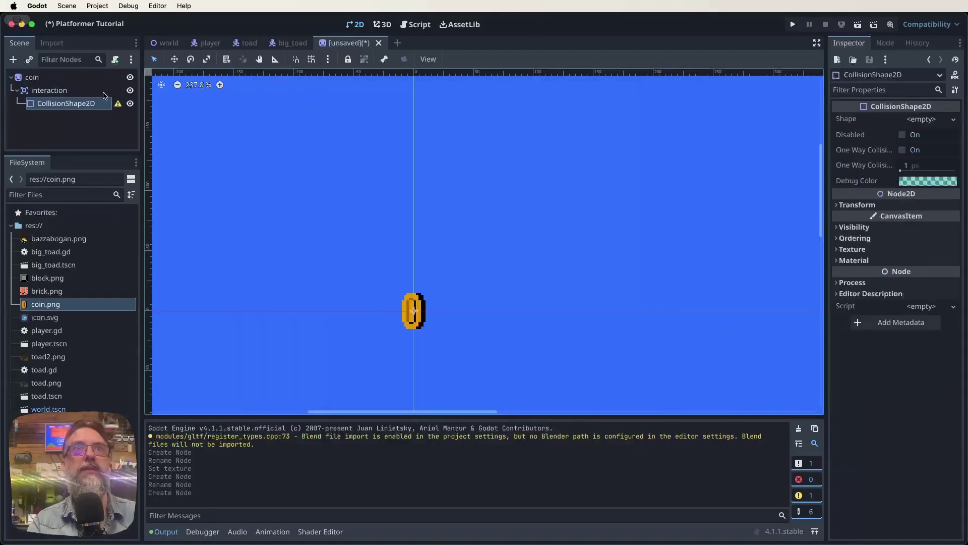
{"action": "mouse_move", "coordinate": [118, 108]}
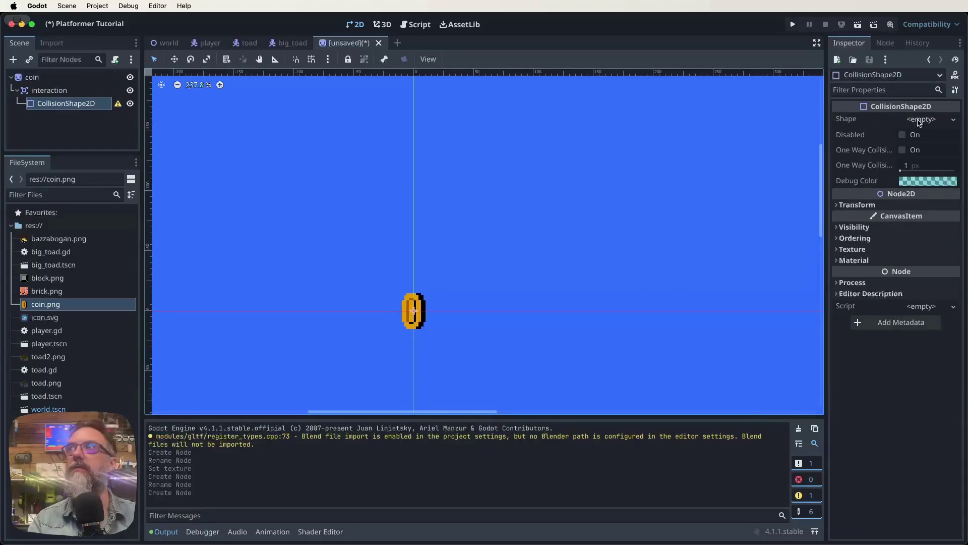
{"action": "left_click", "coordinate": [921, 120]}
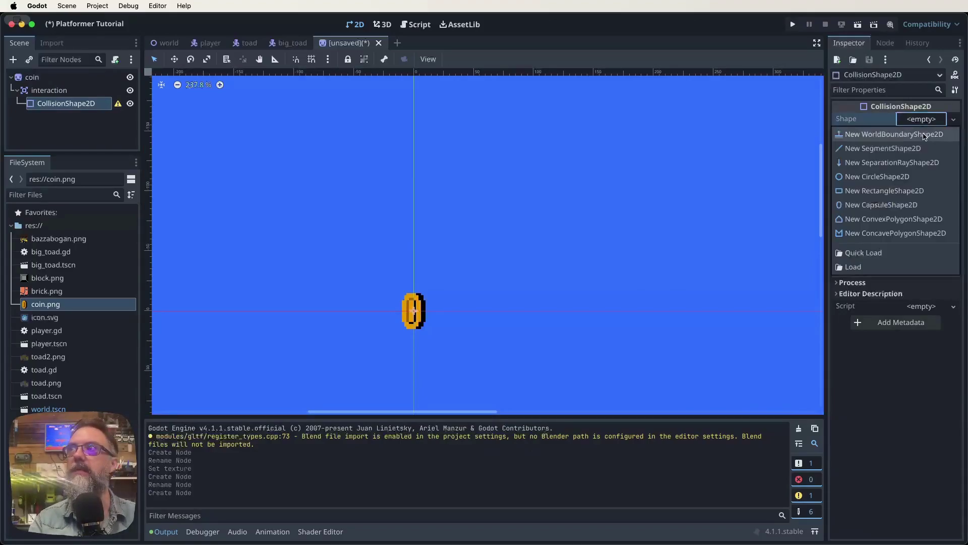
{"action": "left_click", "coordinate": [880, 177]}
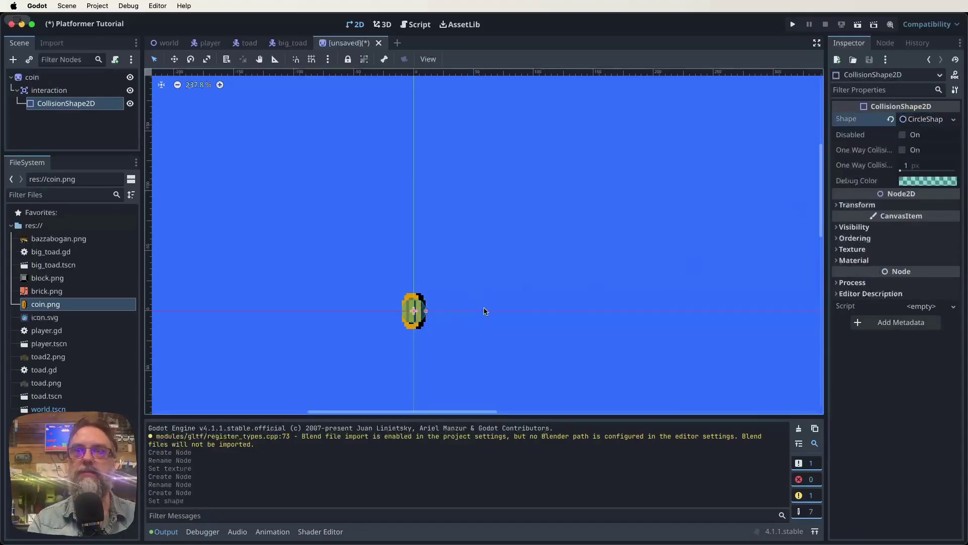
{"action": "left_click", "coordinate": [890, 119]}
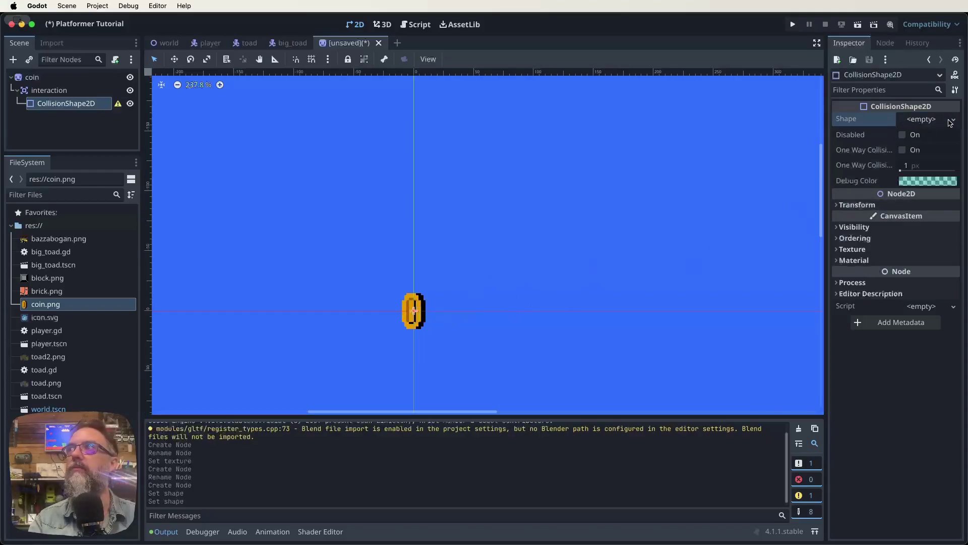
{"action": "left_click", "coordinate": [952, 121]}
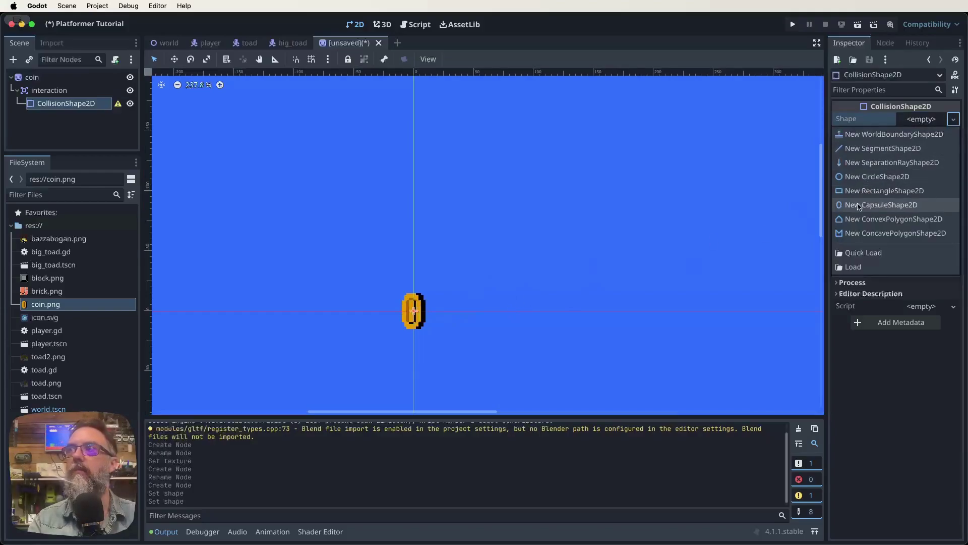
{"action": "left_click", "coordinate": [859, 206]}
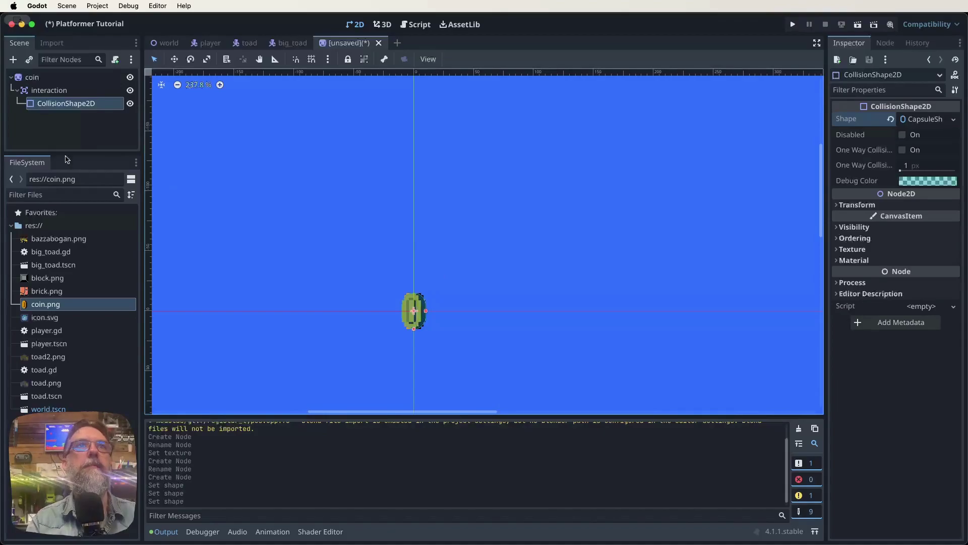
Create coin.gd on the coin root node, then save the scene as coin.tscn
{"action": "left_click", "coordinate": [38, 78]}
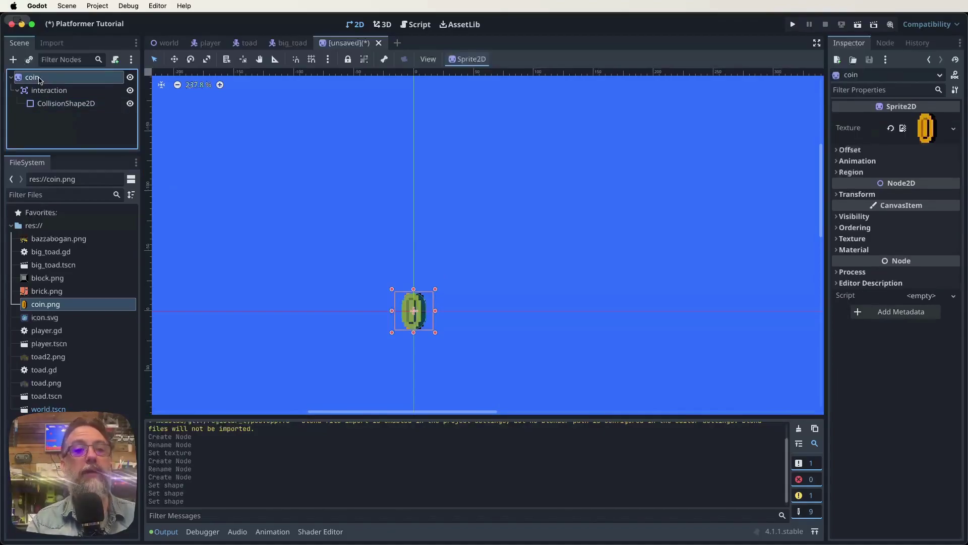
{"action": "left_click", "coordinate": [116, 60]}
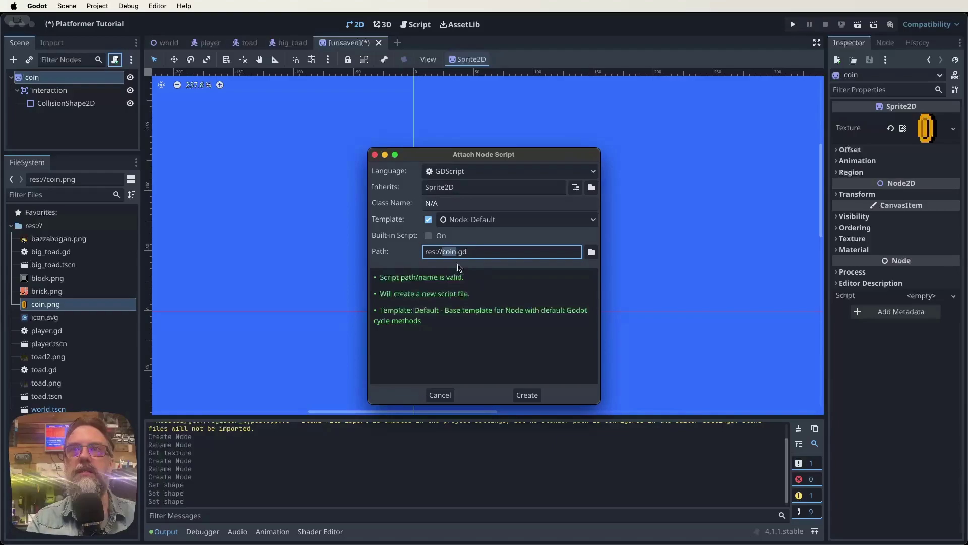
{"action": "left_click", "coordinate": [522, 396]}
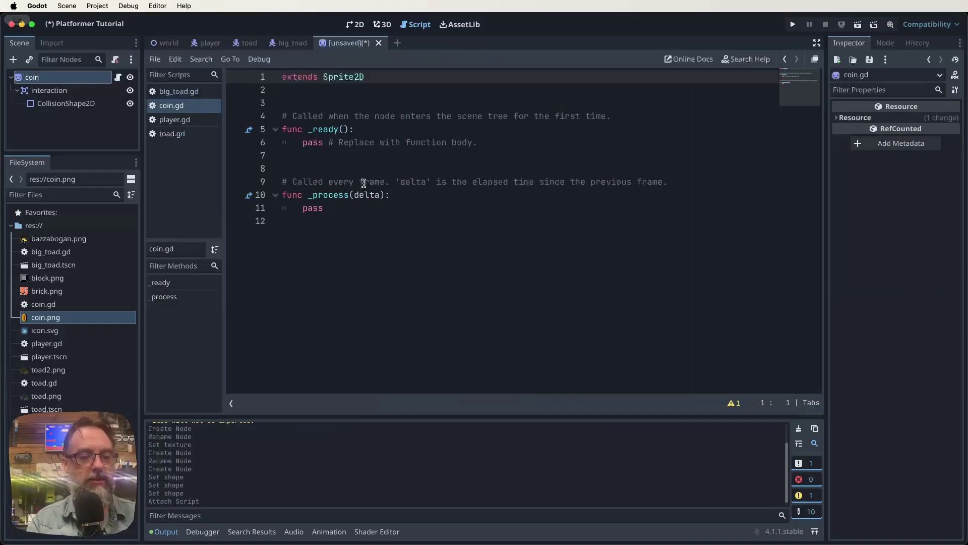
{"action": "key", "text": "super+s"}
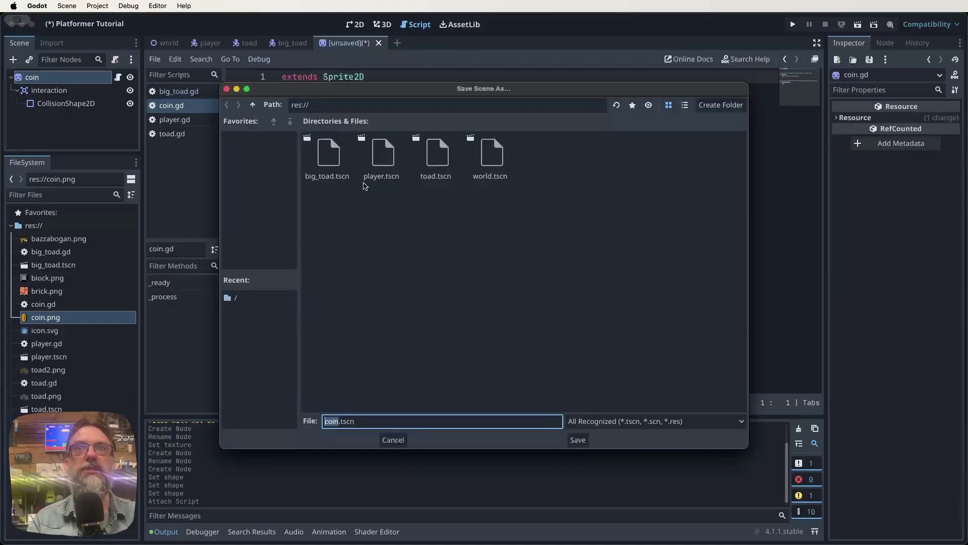
{"action": "left_click", "coordinate": [576, 440]}
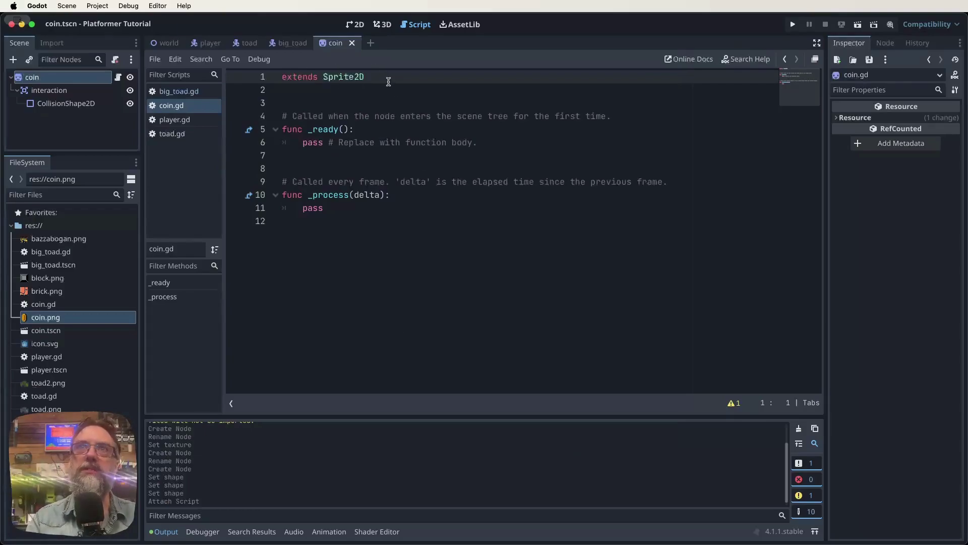
Connect interaction's body_entered to _on_interaction_body_entered in coin.gd and delete its pass line
{"action": "left_click", "coordinate": [306, 223]}
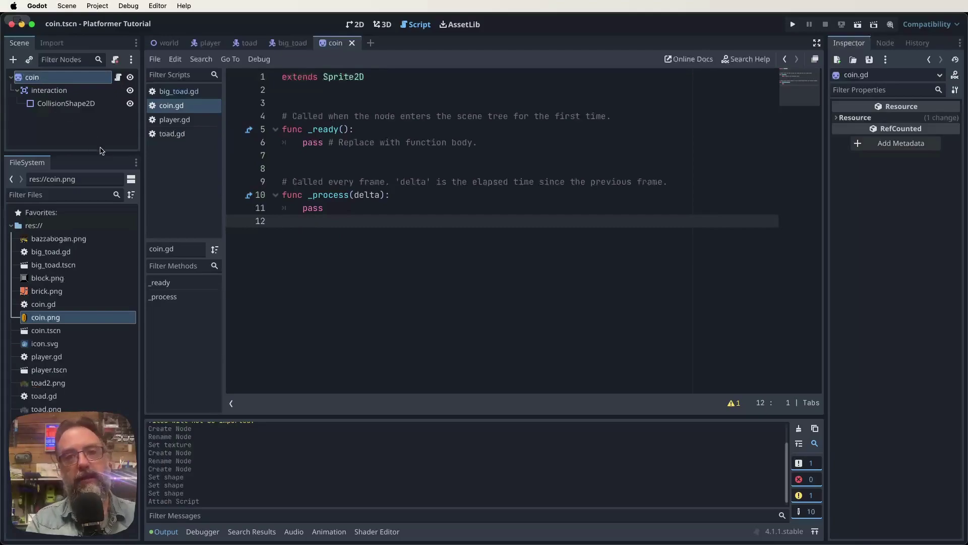
{"action": "left_click", "coordinate": [48, 92]}
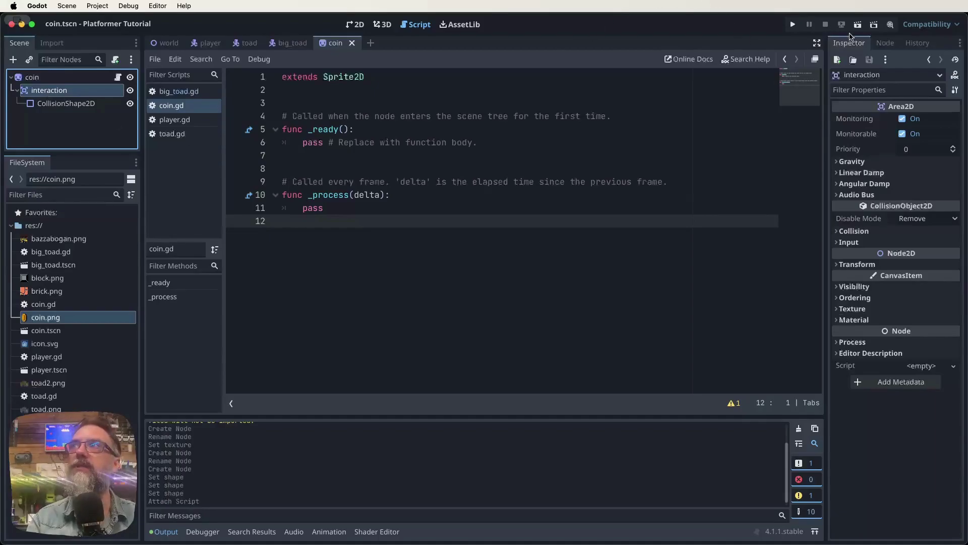
{"action": "left_click", "coordinate": [880, 45]}
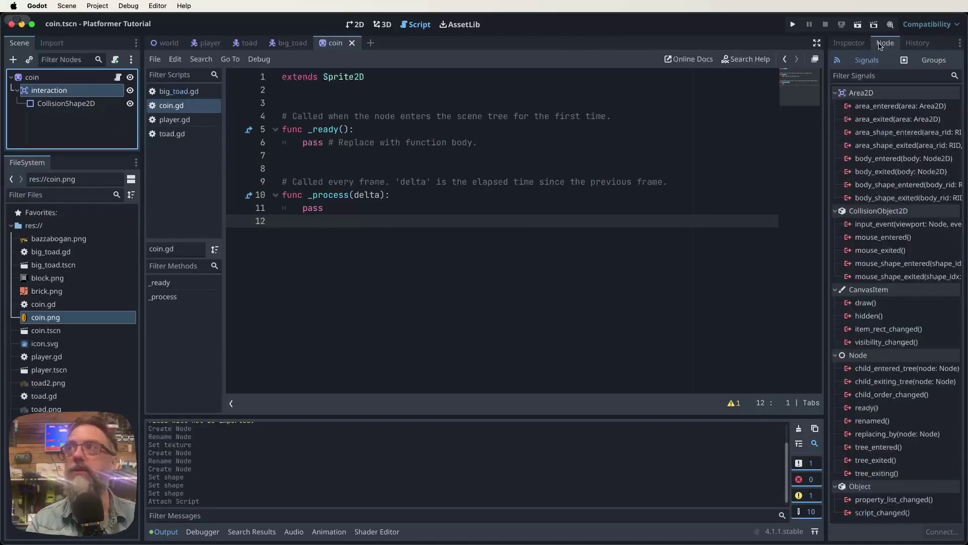
{"action": "double_click", "coordinate": [890, 159]}
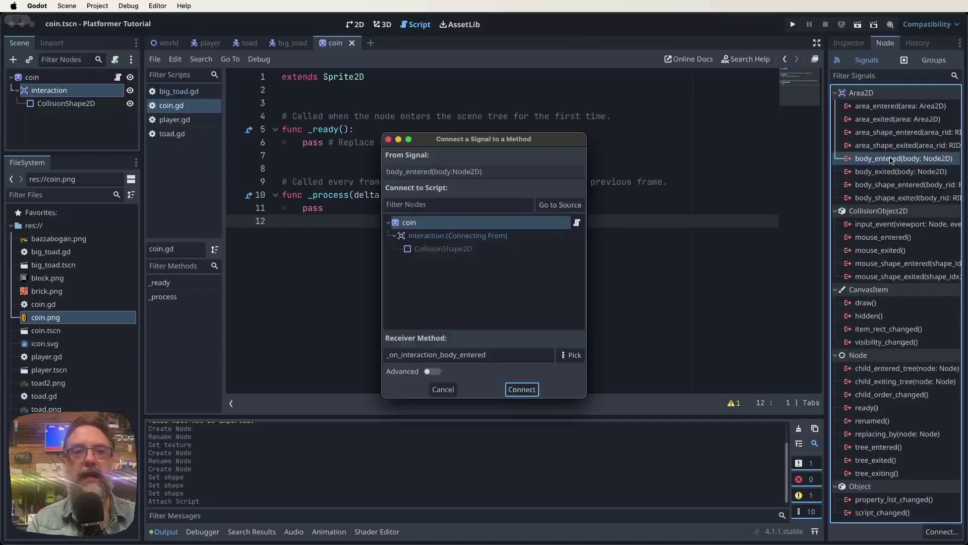
{"action": "left_click", "coordinate": [516, 393]}
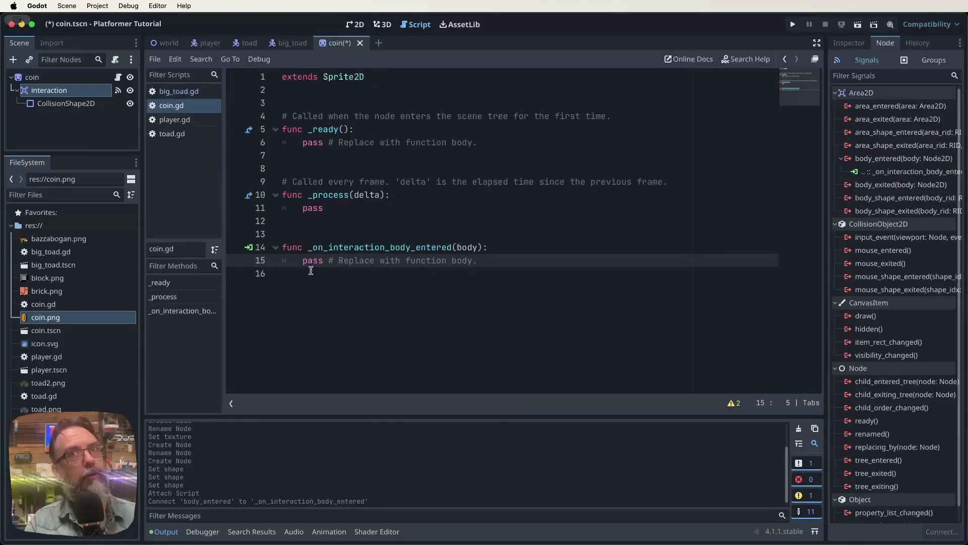
{"action": "left_click_drag", "start_coordinate": [303, 260], "coordinate": [311, 301]}
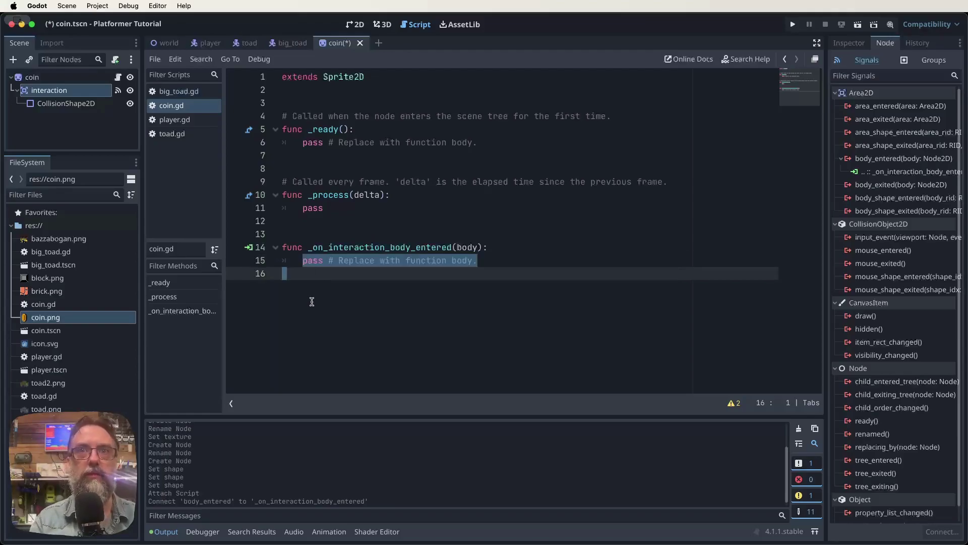
{"action": "key", "text": "BackSpace"}
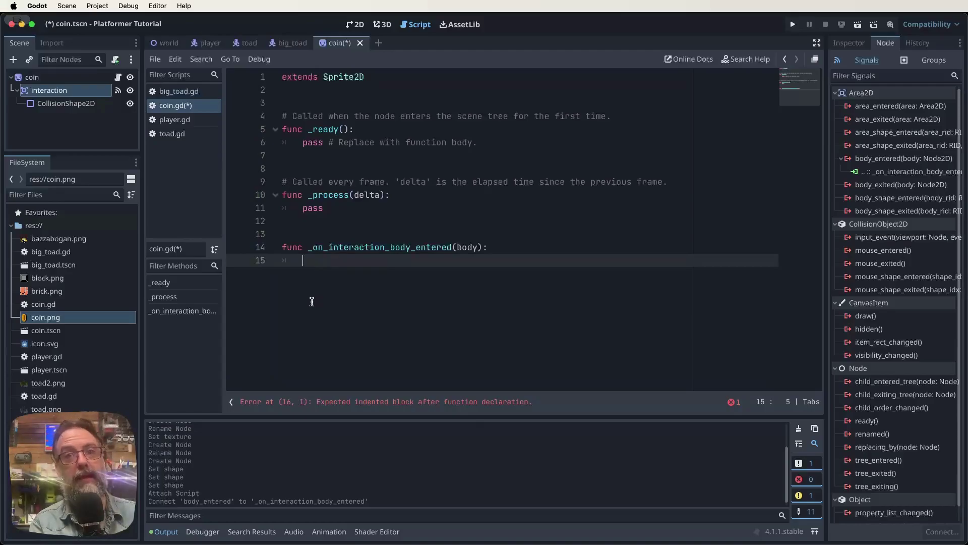
{"action": "left_click", "coordinate": [174, 121]}
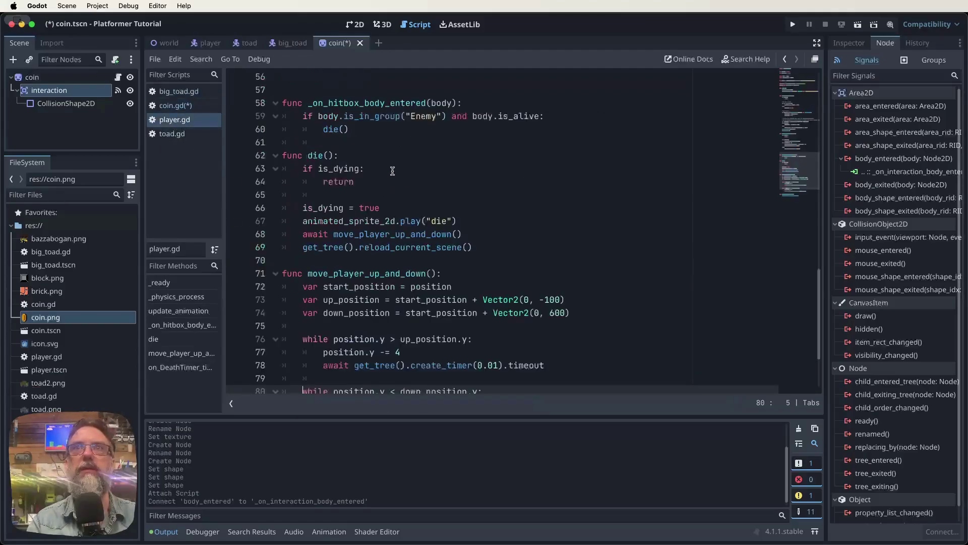
{"action": "scroll", "coordinate": [441, 171], "scroll_direction": "up", "scroll_amount": 15}
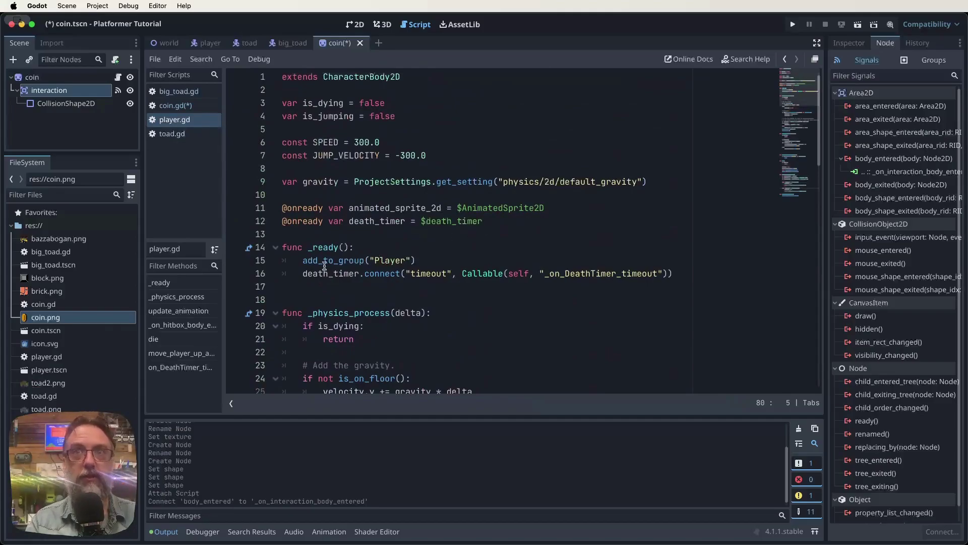
{"action": "left_click_drag", "start_coordinate": [303, 260], "coordinate": [416, 258]}
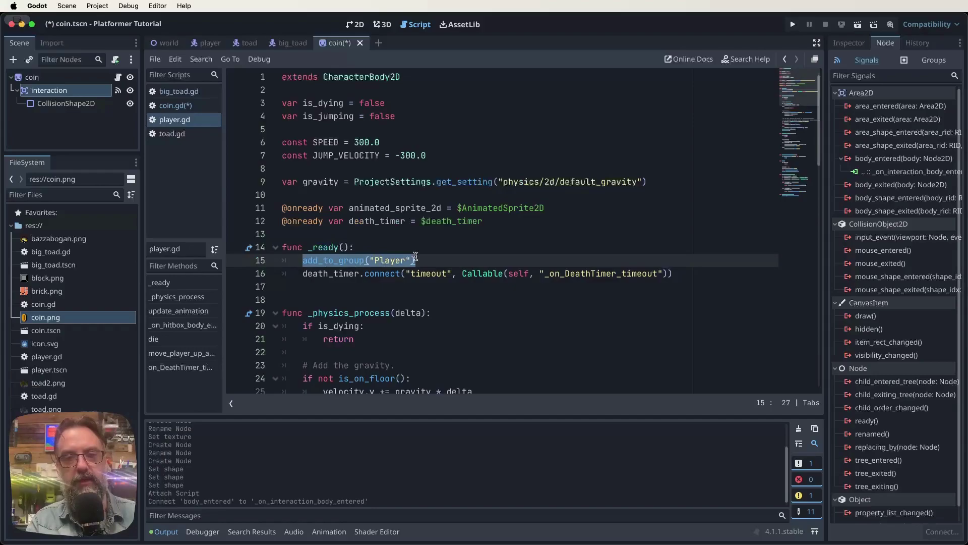
{"action": "left_click", "coordinate": [180, 107]}
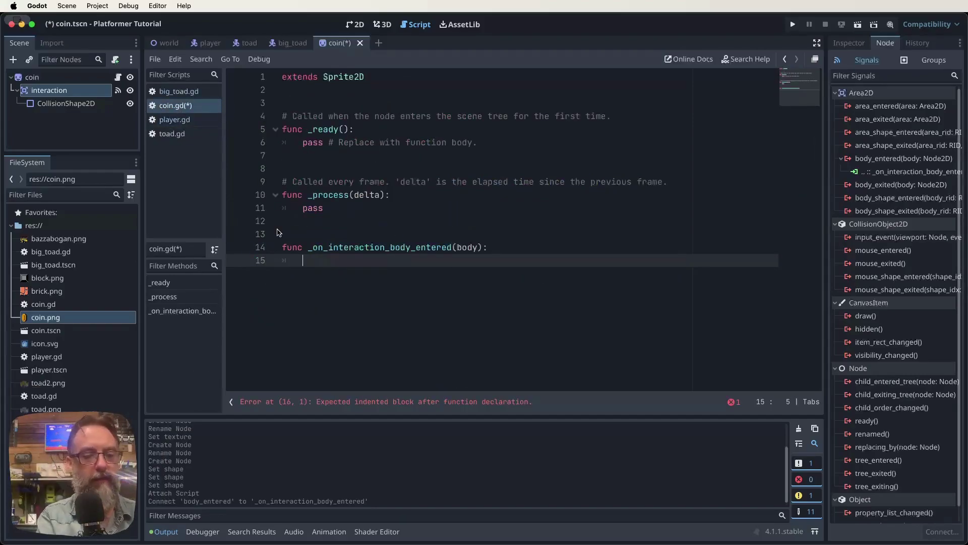
{"action": "type", "text": "if body.i"}
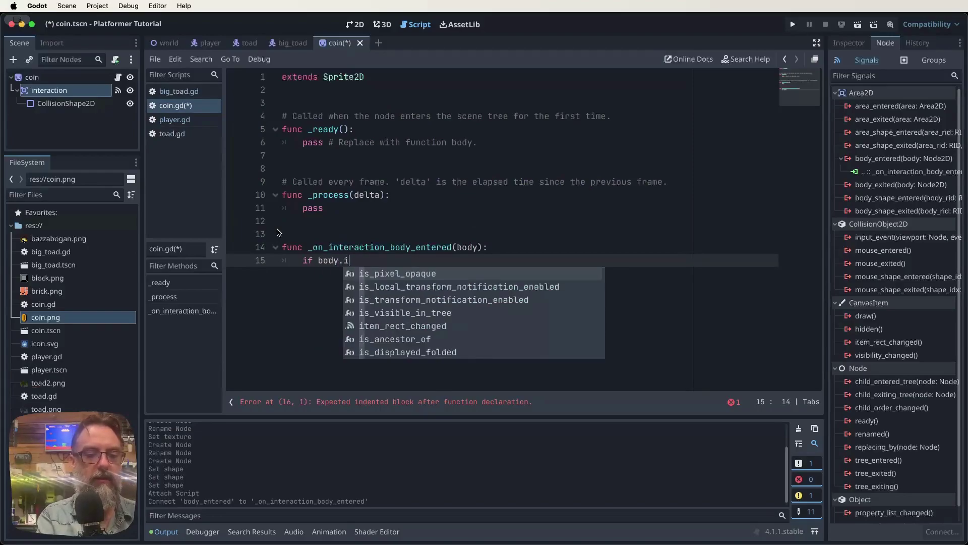
{"action": "type", "text": "s_in_group"}
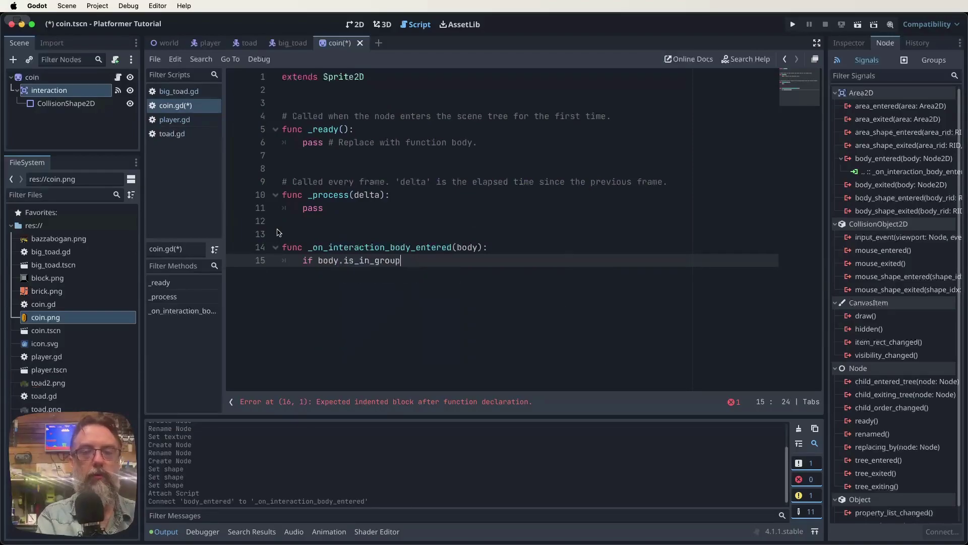
{"action": "type", "text": "(\""}
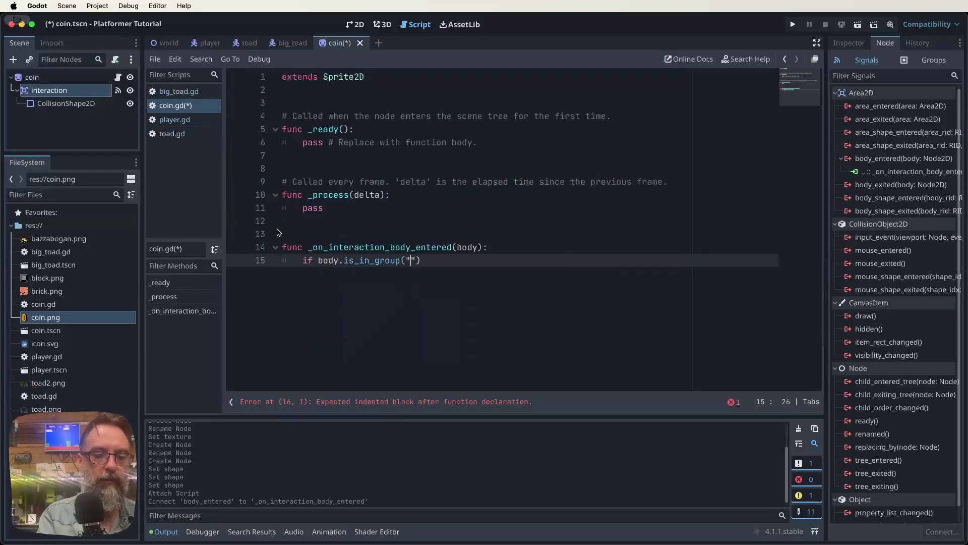
{"action": "type", "text": "Player"}
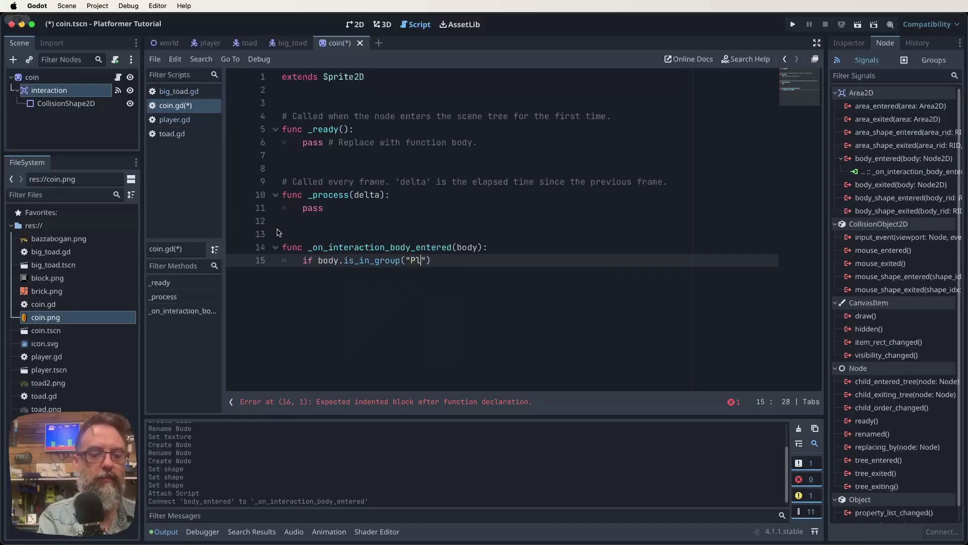
{"action": "type", "text": "\"):"}
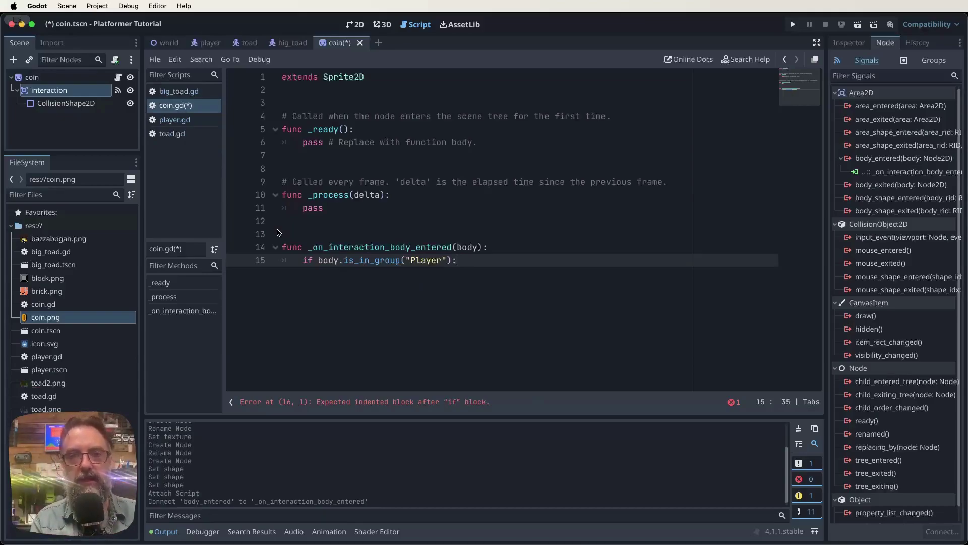
Add queue_free() inside the Player-group if block and save coin.gd
{"action": "key", "text": "Return"}
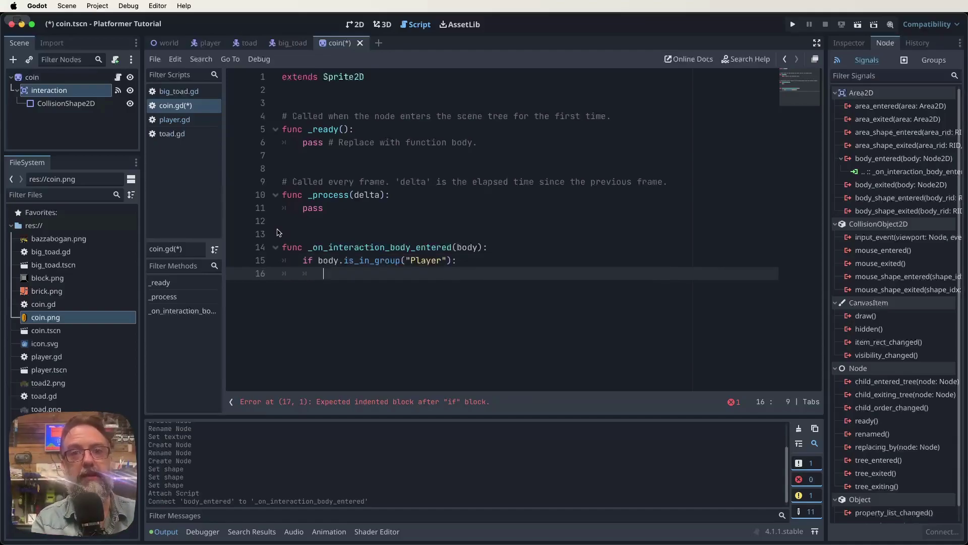
{"action": "type", "text": "queue_fre"}
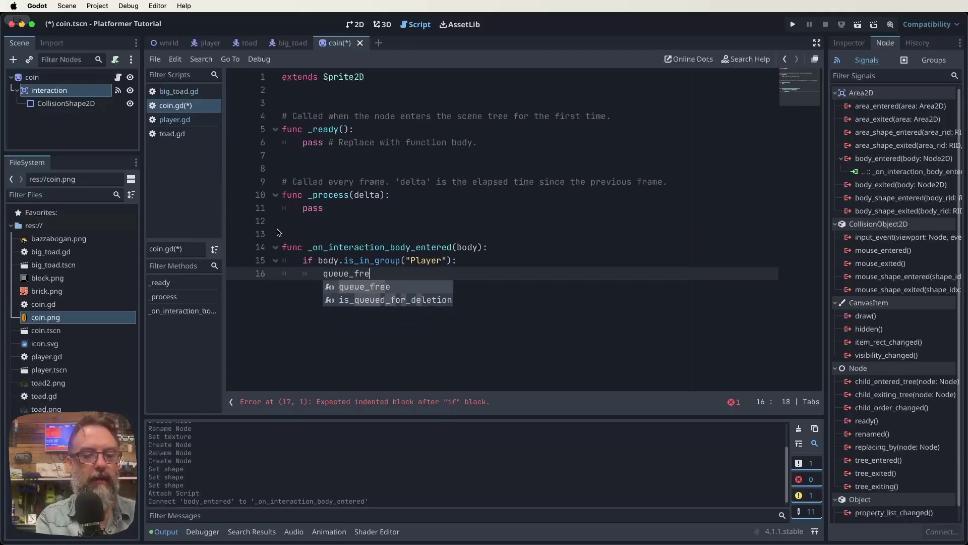
{"action": "key", "text": "Return"}
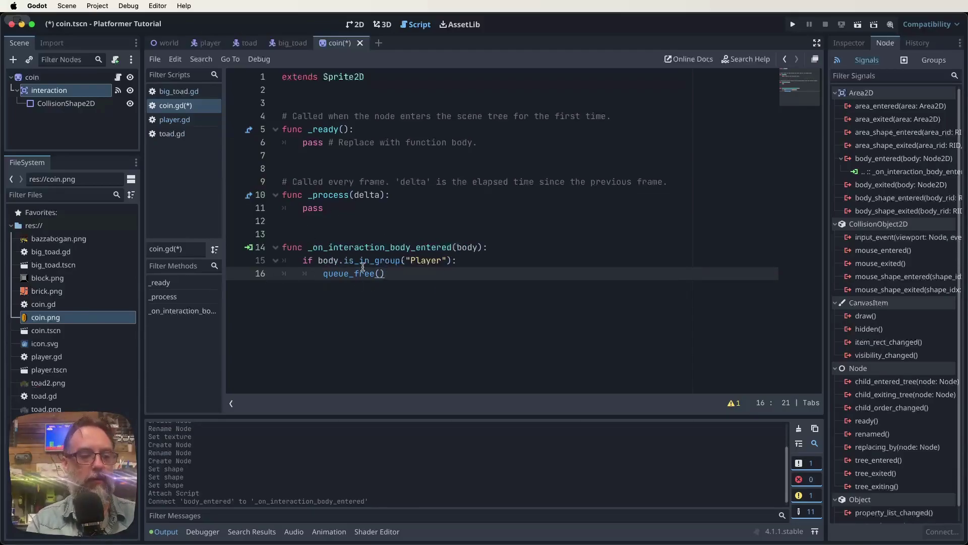
{"action": "key", "text": "super+s"}
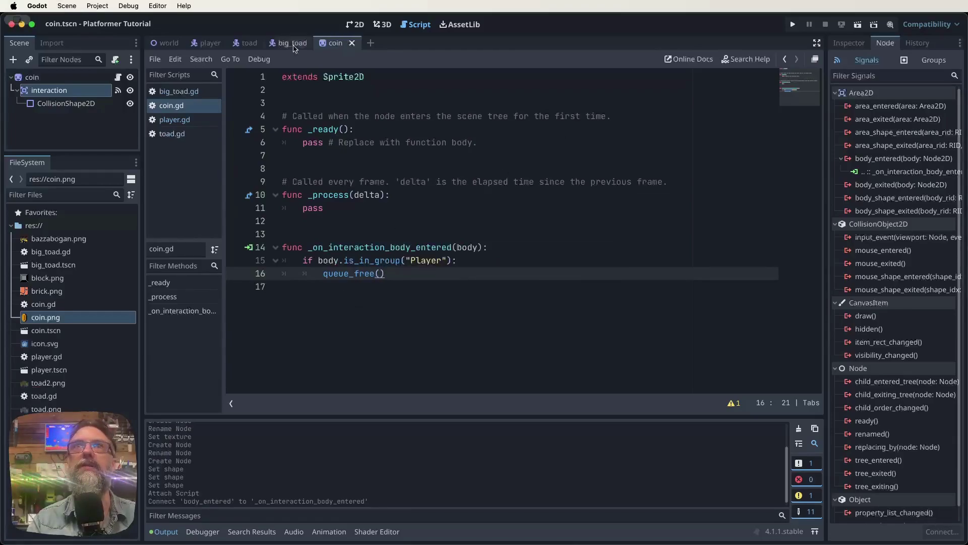
Drop a coin.tscn instance into the world level left of the low floating platform
{"action": "left_click", "coordinate": [171, 45]}
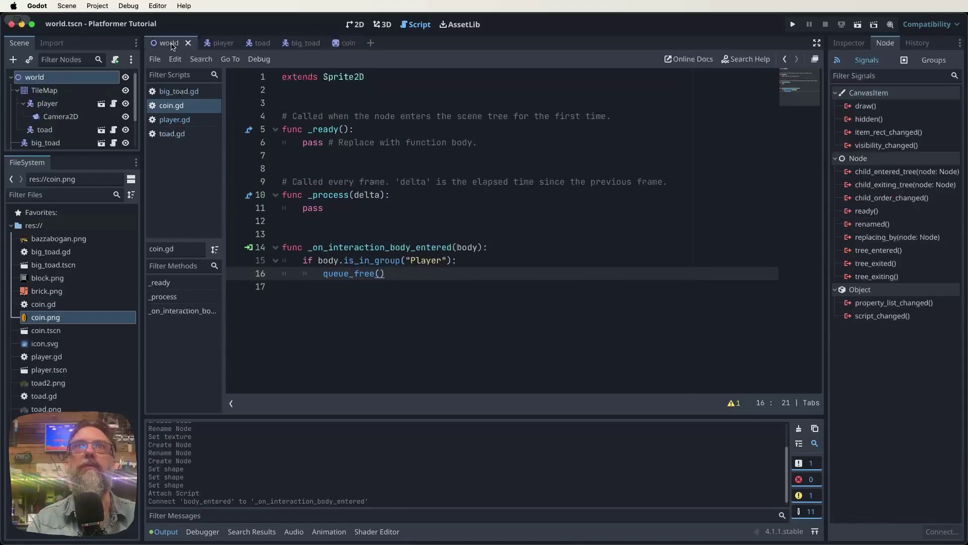
{"action": "left_click", "coordinate": [353, 24]}
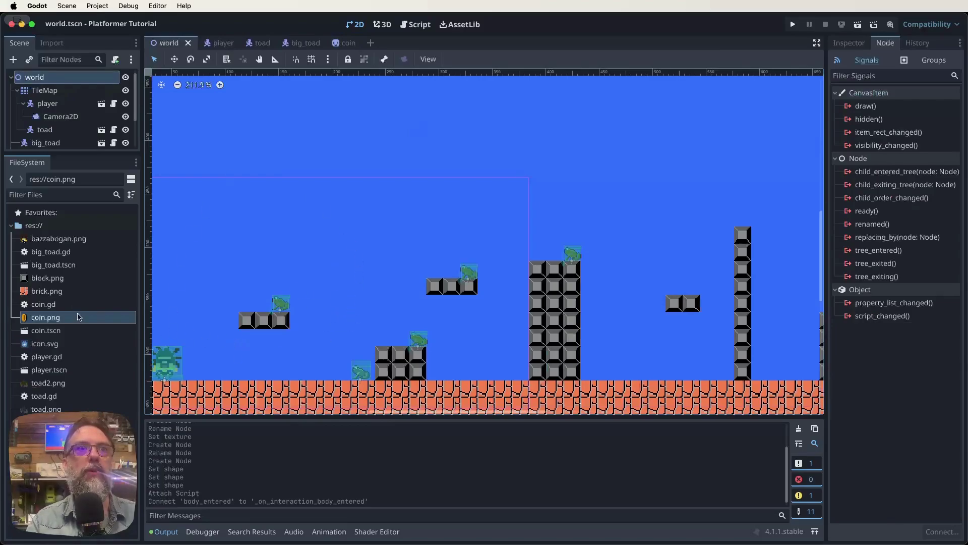
{"action": "left_click", "coordinate": [50, 332]}
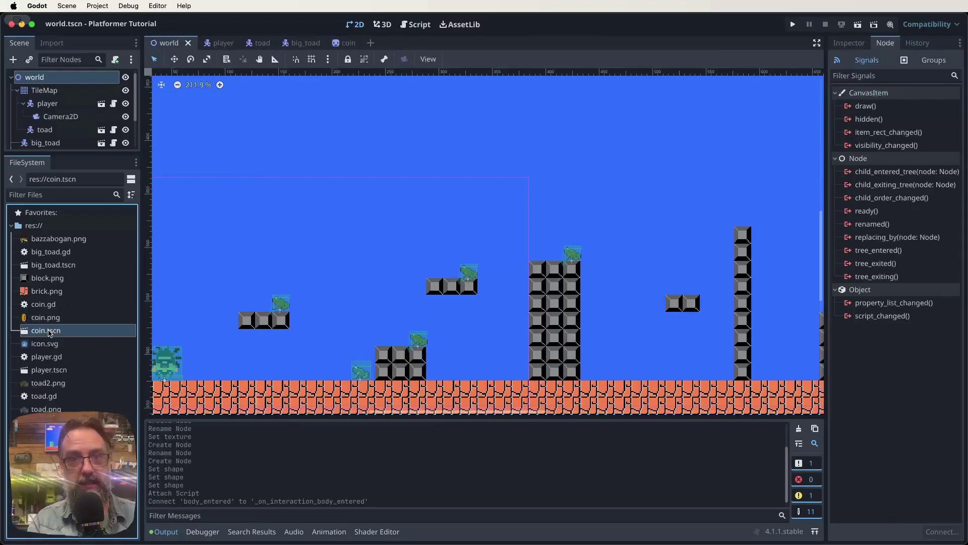
{"action": "left_click_drag", "start_coordinate": [50, 331], "coordinate": [212, 314]}
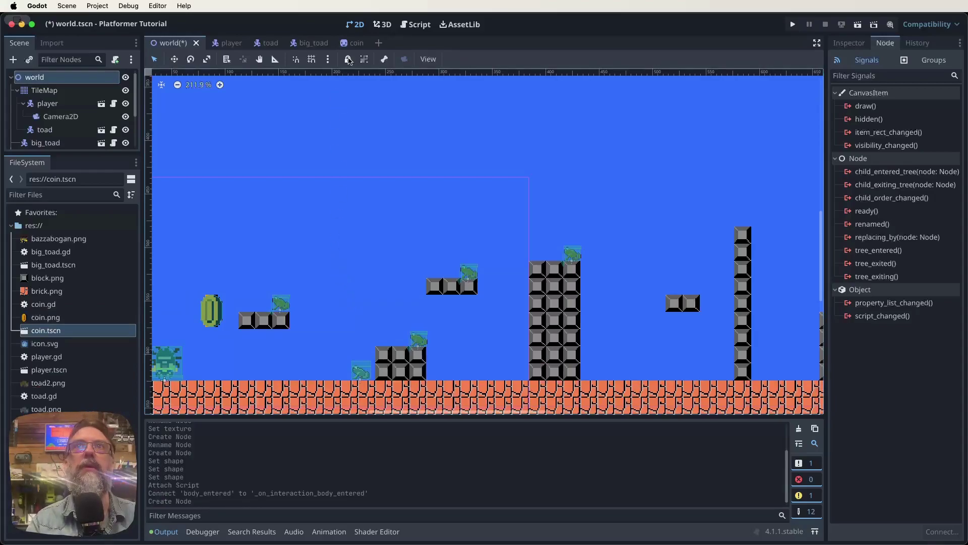
In the coin scene, scale the coin sprite down to about (0.63, 0.5)
{"action": "left_click", "coordinate": [353, 43]}
{"action": "left_click", "coordinate": [417, 311]}
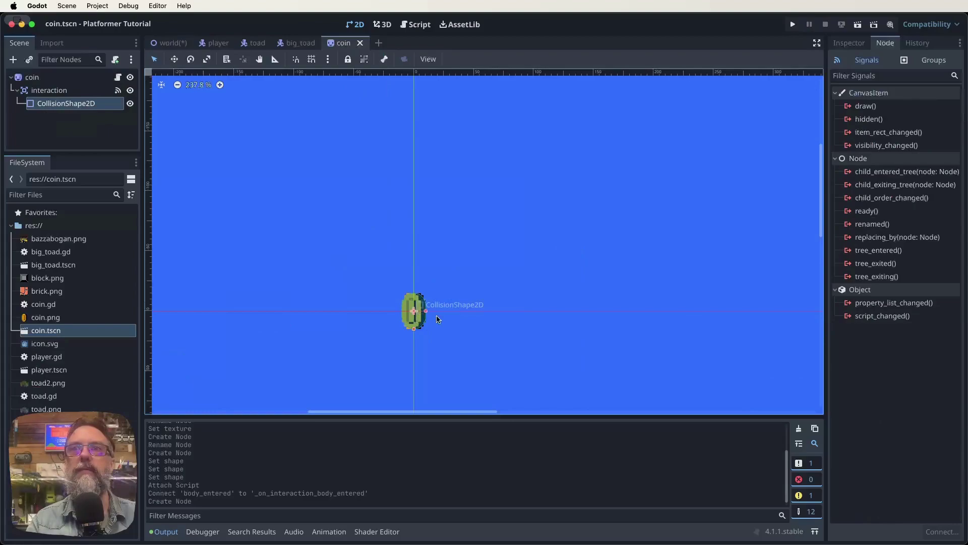
{"action": "scroll", "coordinate": [465, 335], "scroll_direction": "up", "scroll_amount": 3}
{"action": "middle_click_drag", "start_coordinate": [465, 336], "coordinate": [511, 279]}
{"action": "left_click", "coordinate": [32, 77]}
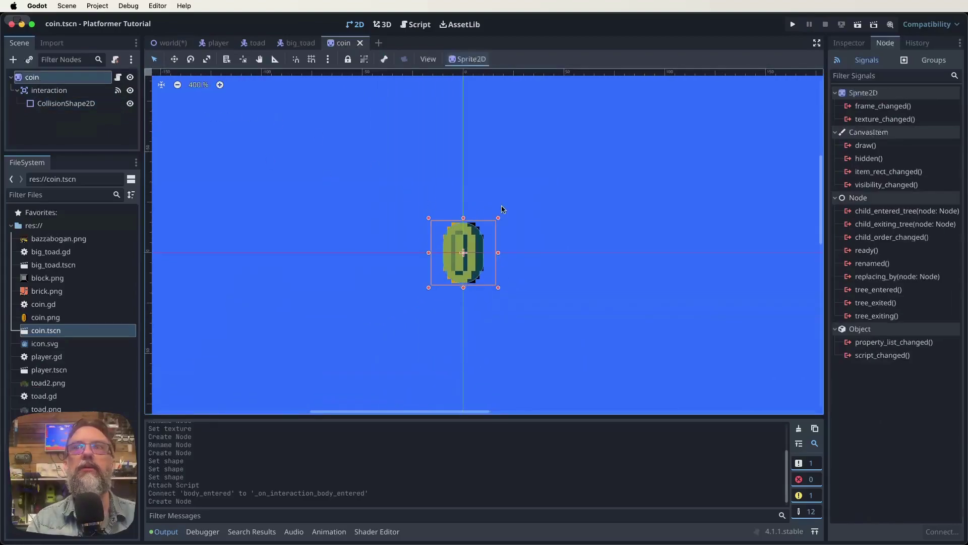
{"action": "left_click_drag", "start_coordinate": [499, 219], "coordinate": [478, 245]}
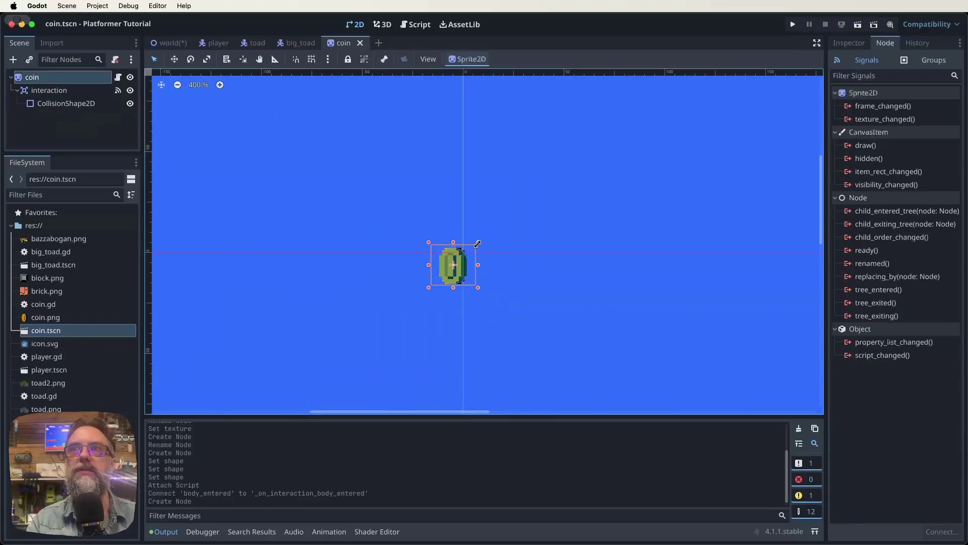
Recentre the collision shape on the shrunken coin and save coin.tscn
{"action": "left_click_drag", "start_coordinate": [452, 279], "coordinate": [461, 253]}
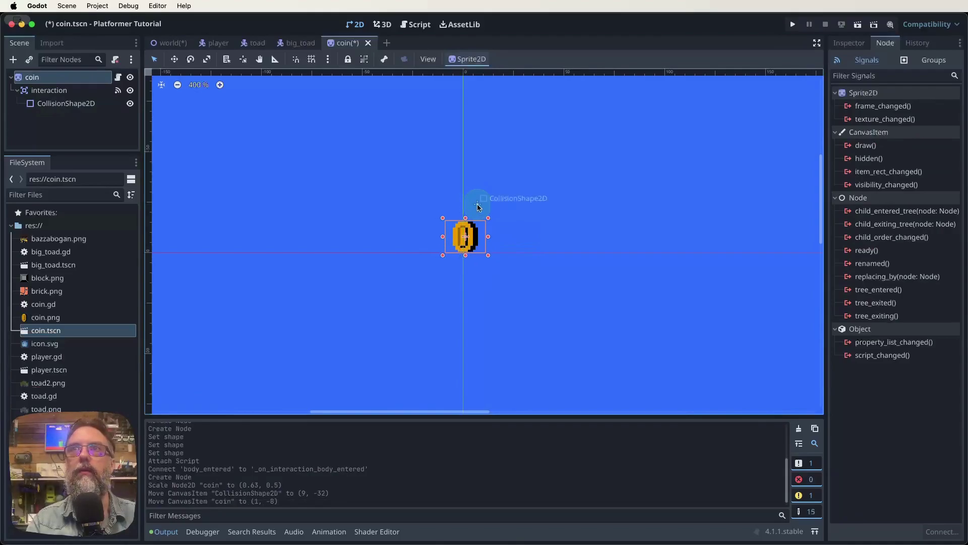
{"action": "left_click_drag", "start_coordinate": [478, 206], "coordinate": [465, 239]}
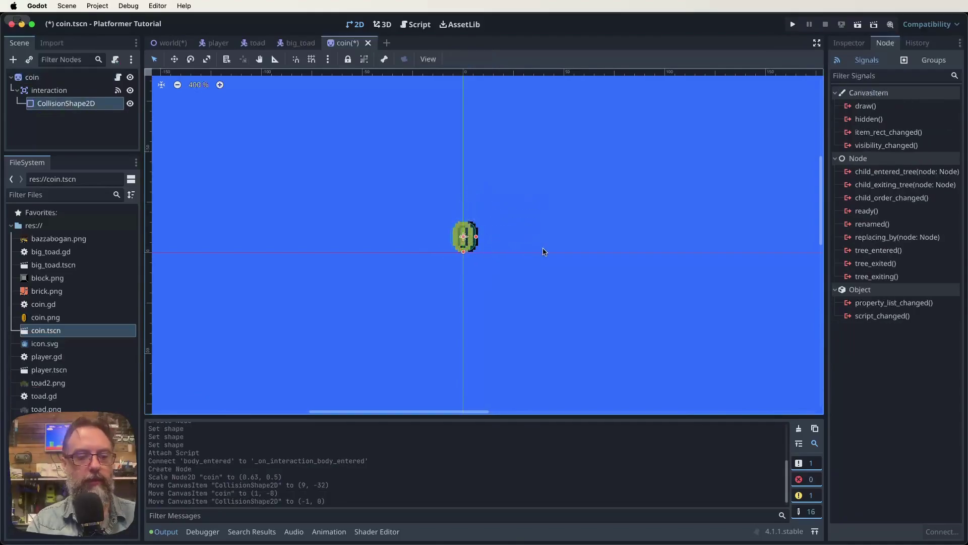
{"action": "key", "text": "super+s"}
Duplicate the placed coin into a row of five by the low platform, then save world.tscn
{"action": "left_click", "coordinate": [169, 43]}
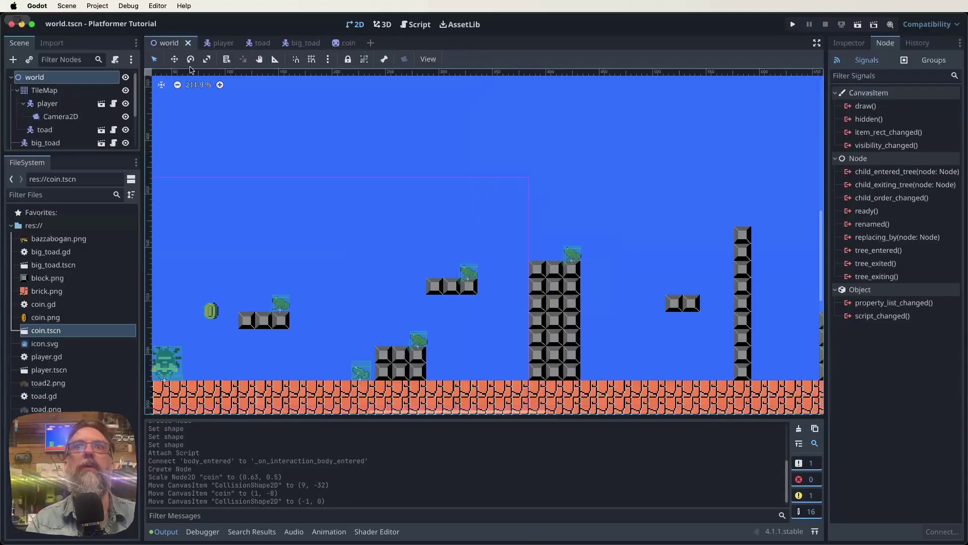
{"action": "middle_click_drag", "start_coordinate": [294, 346], "coordinate": [422, 334]}
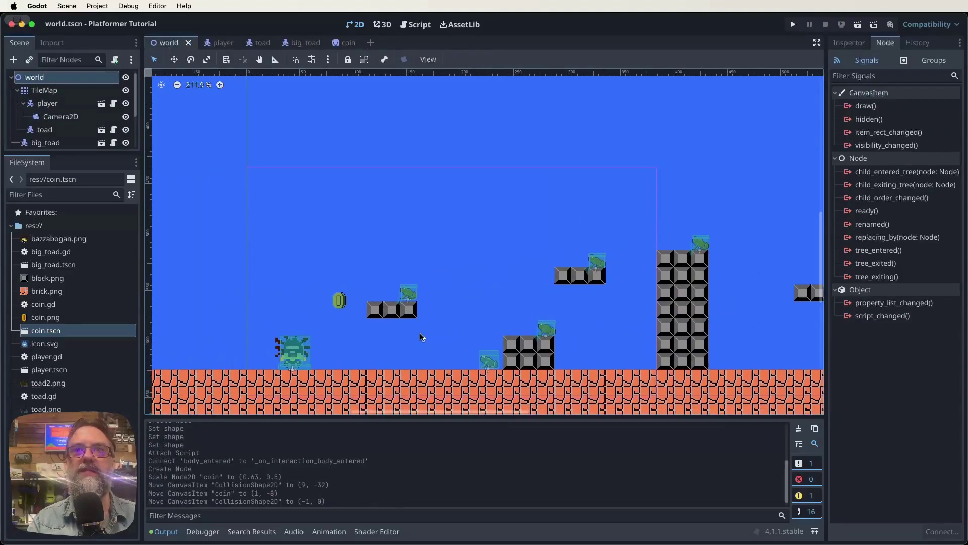
{"action": "left_click", "coordinate": [339, 301]}
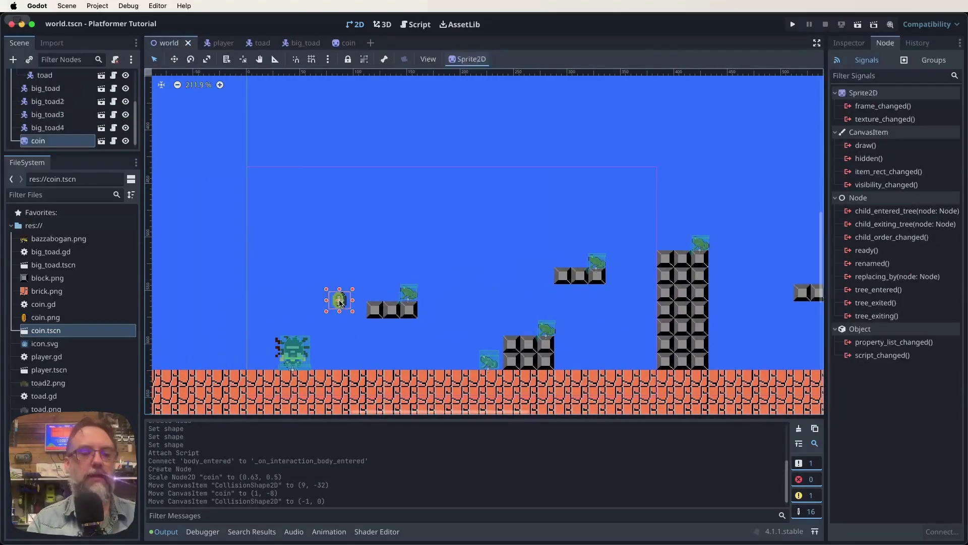
{"action": "key", "text": "super+d"}
{"action": "key", "text": "super+d"}
{"action": "key", "text": "super+d"}
{"action": "key", "text": "super+d"}
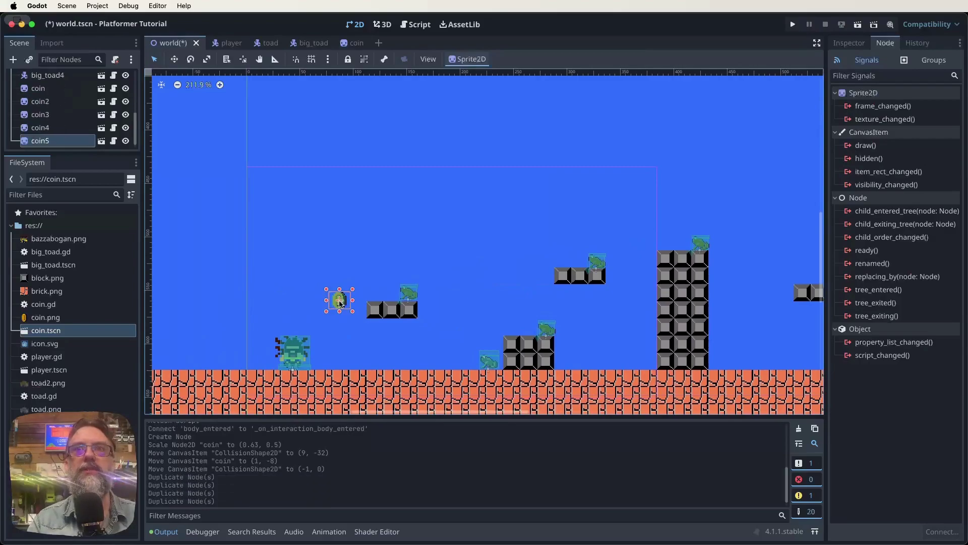
{"action": "left_click_drag", "start_coordinate": [339, 303], "coordinate": [296, 305]}
{"action": "left_click", "coordinate": [362, 346]}
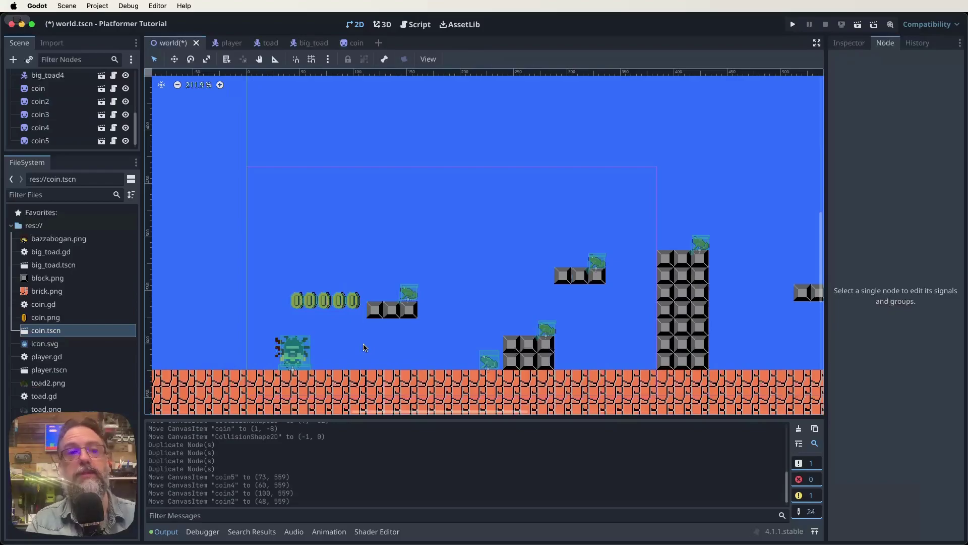
{"action": "key", "text": "super+s"}
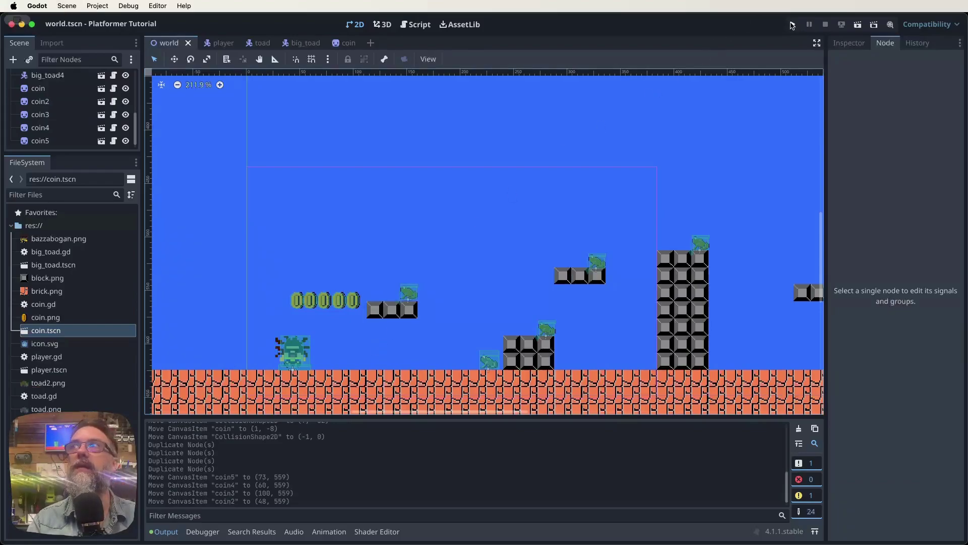
{"action": "left_click", "coordinate": [791, 25]}
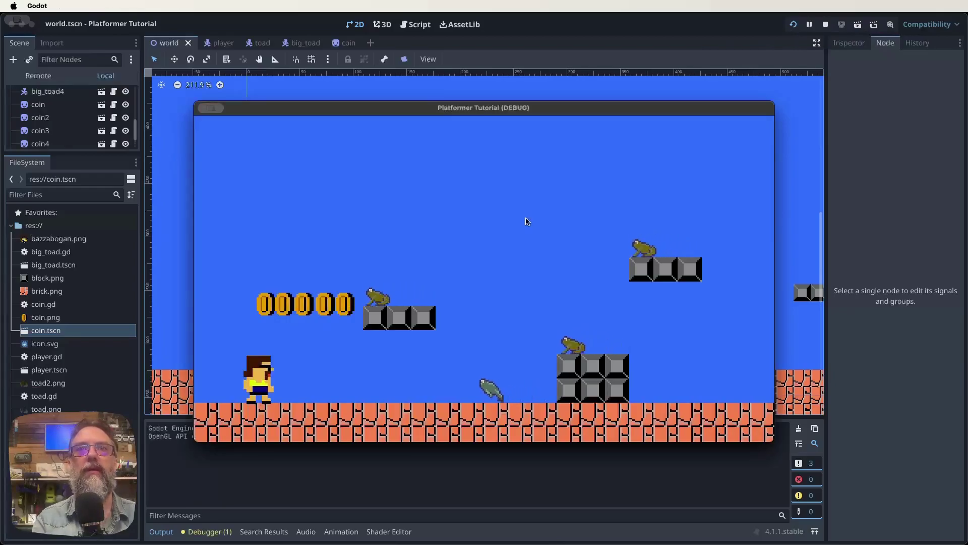
{"action": "key", "text": "Right"}
{"action": "key", "text": "Left"}
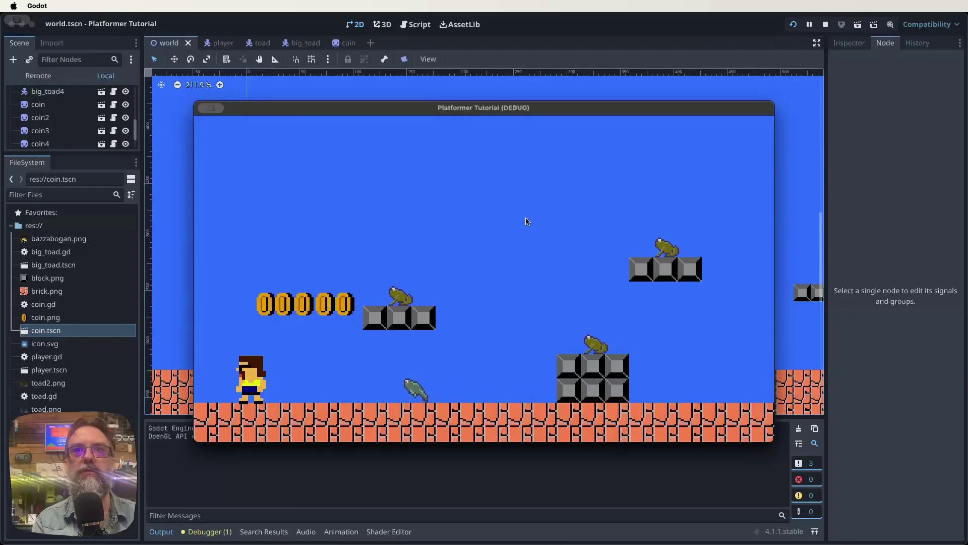
{"action": "key", "text": "Left"}
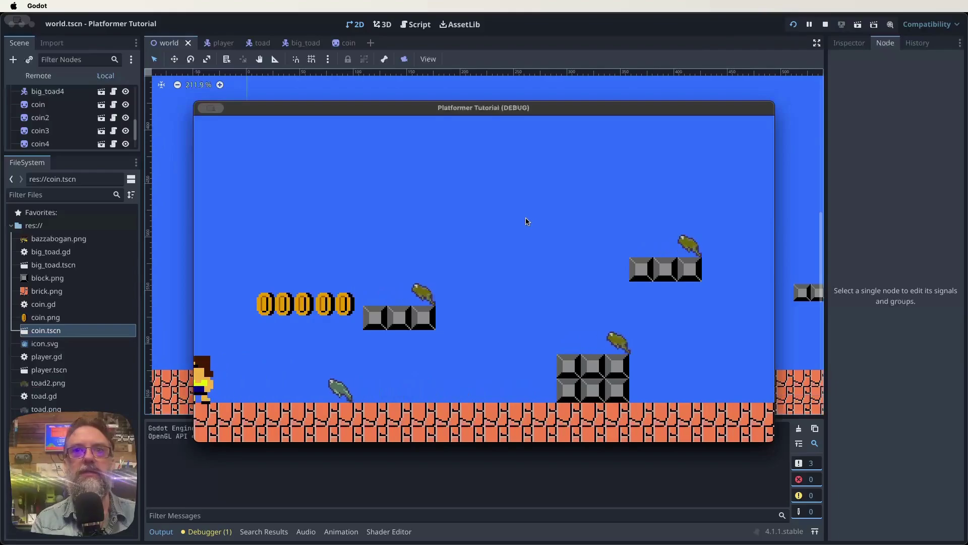
{"action": "key", "text": "Right"}
{"action": "key", "text": "space"}
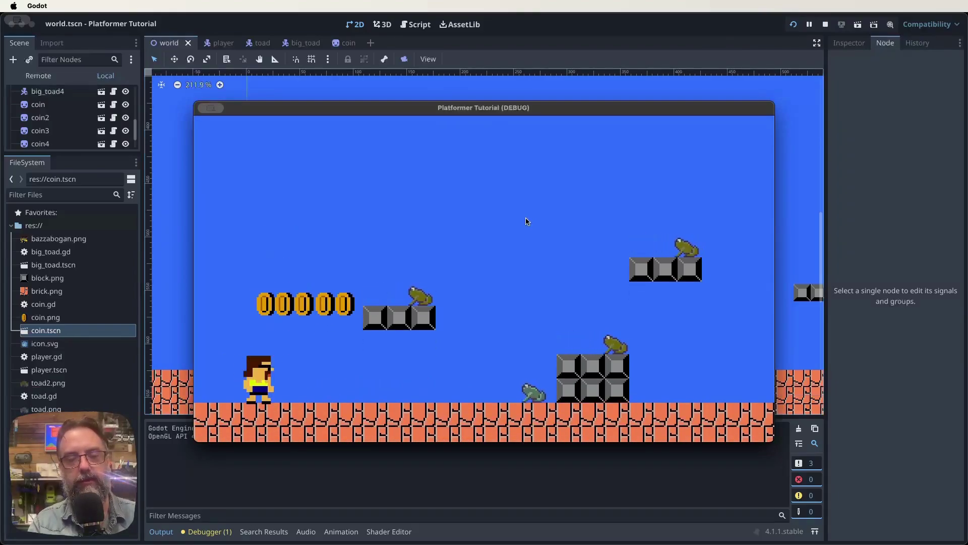
{"action": "key", "text": "space"}
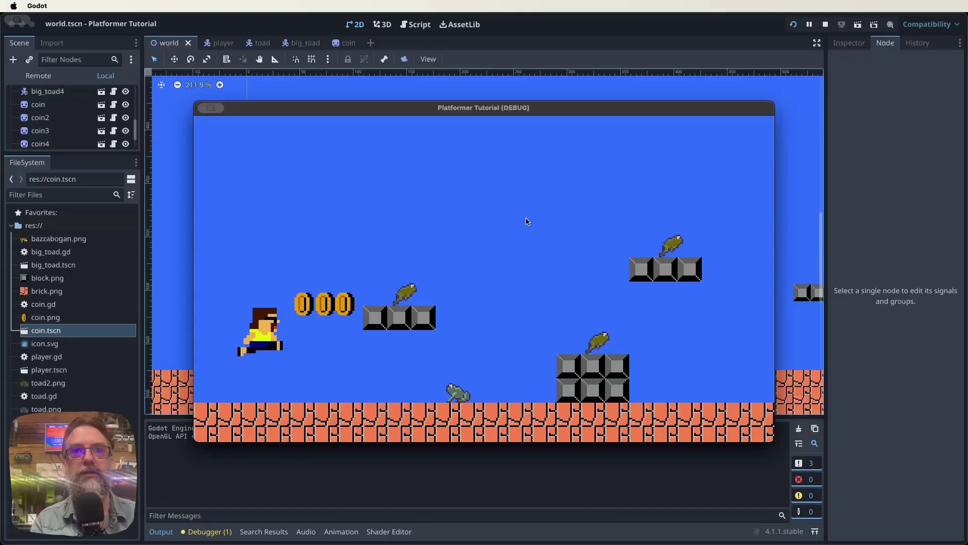
{"action": "key", "text": "Right"}
{"action": "key", "text": "space"}
{"action": "key", "text": "Left"}
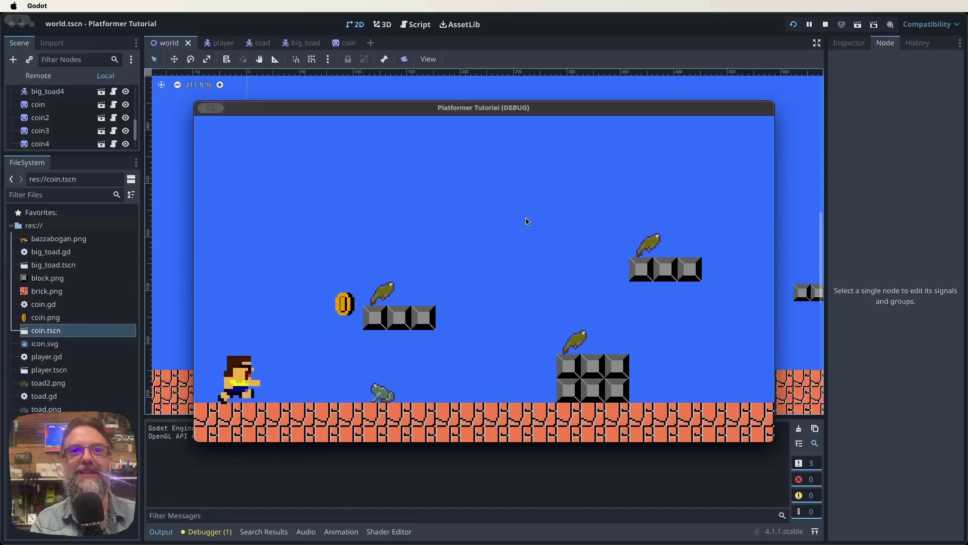
{"action": "key", "text": "Right"}
{"action": "key", "text": "Right"}
{"action": "key", "text": "space"}
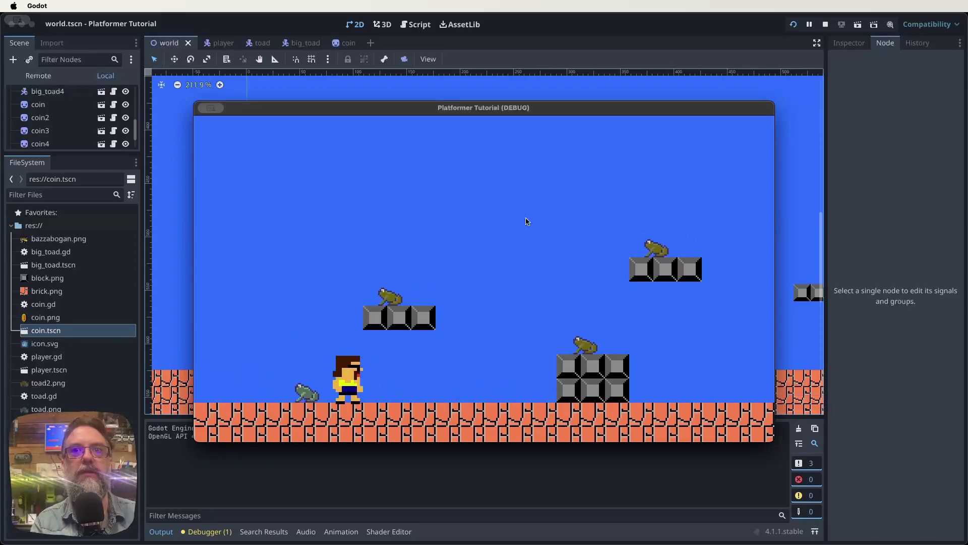
{"action": "key", "text": "Left"}
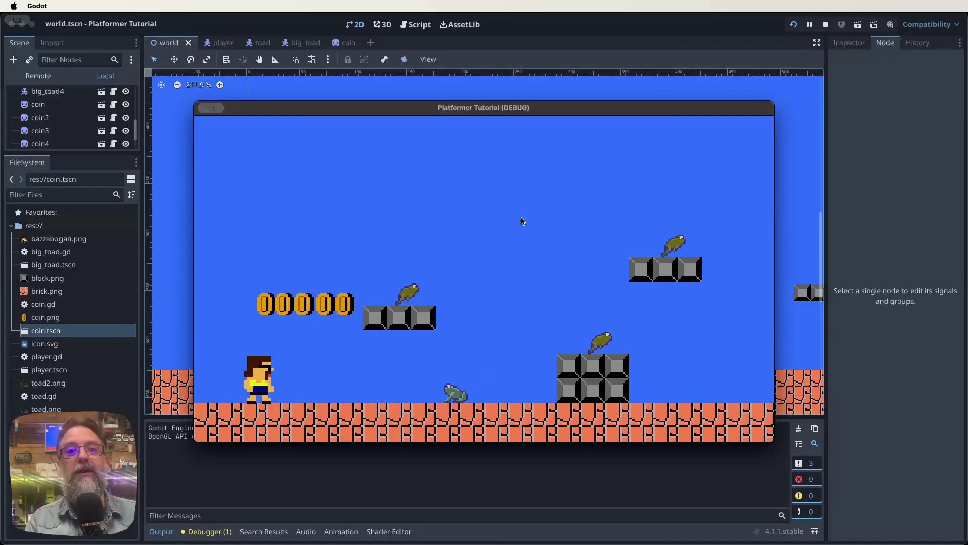
{"action": "key", "text": "space"}
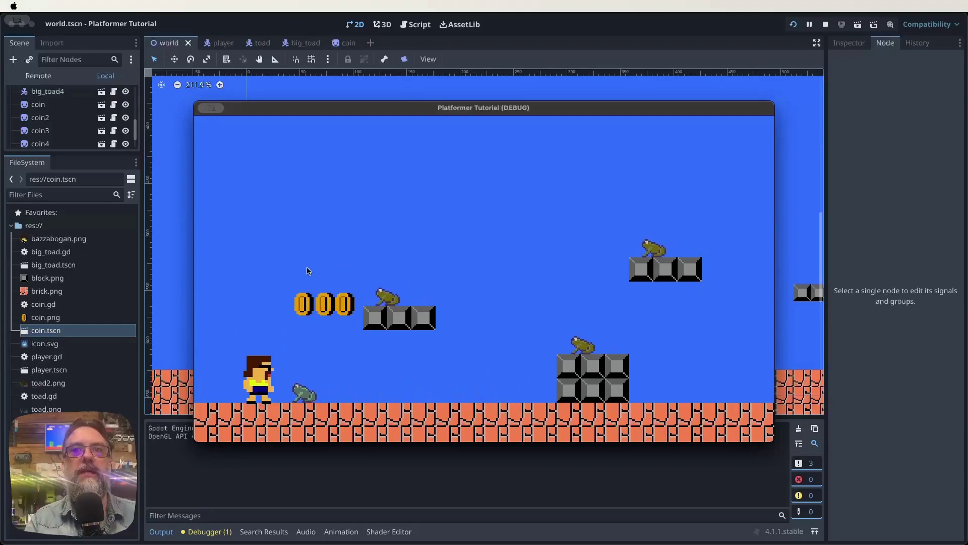
{"action": "key", "text": "super+q"}
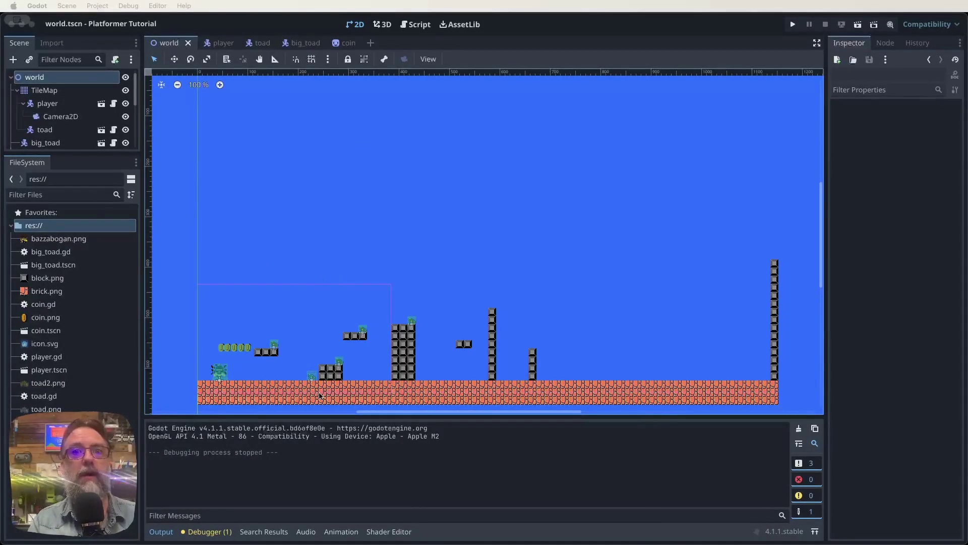
Erase four gaps in the TileMap's brick floor, splitting it into five segments
{"action": "left_click", "coordinate": [45, 91]}
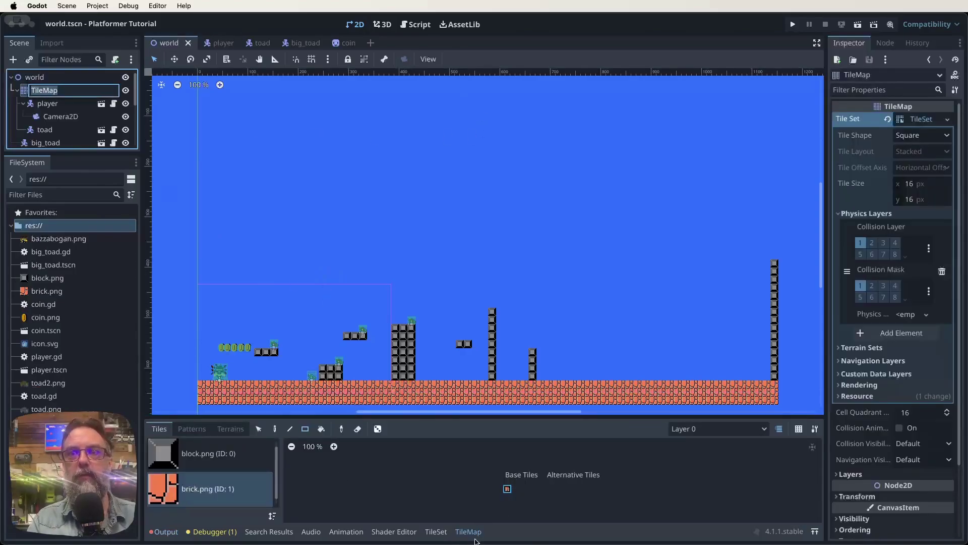
{"action": "left_click", "coordinate": [358, 429]}
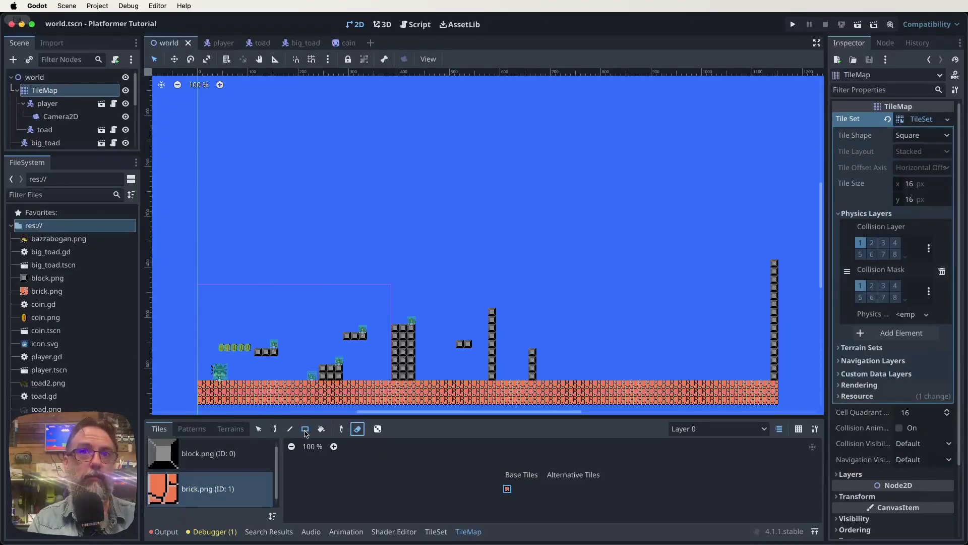
{"action": "left_click_drag", "start_coordinate": [264, 387], "coordinate": [286, 387]}
{"action": "left_click_drag", "start_coordinate": [368, 386], "coordinate": [391, 388]}
{"action": "mouse_move", "coordinate": [471, 387]}
{"action": "left_mouse_down"}
{"action": "mouse_move", "coordinate": [487, 400]}
{"action": "mouse_move", "coordinate": [569, 411]}
{"action": "left_mouse_up"}
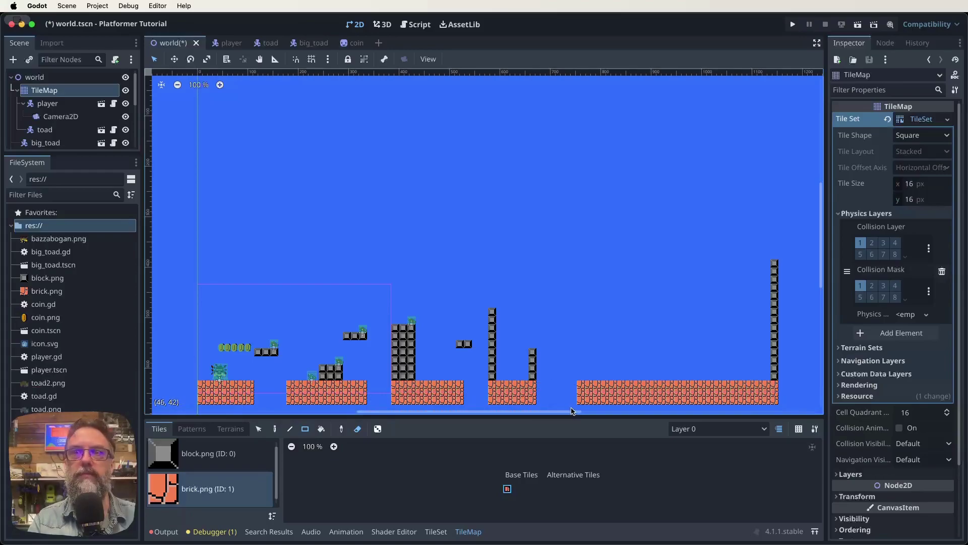
{"action": "scroll", "coordinate": [407, 270], "scroll_direction": "down", "scroll_amount": 1}
{"action": "middle_click_drag", "start_coordinate": [407, 269], "coordinate": [448, 211]}
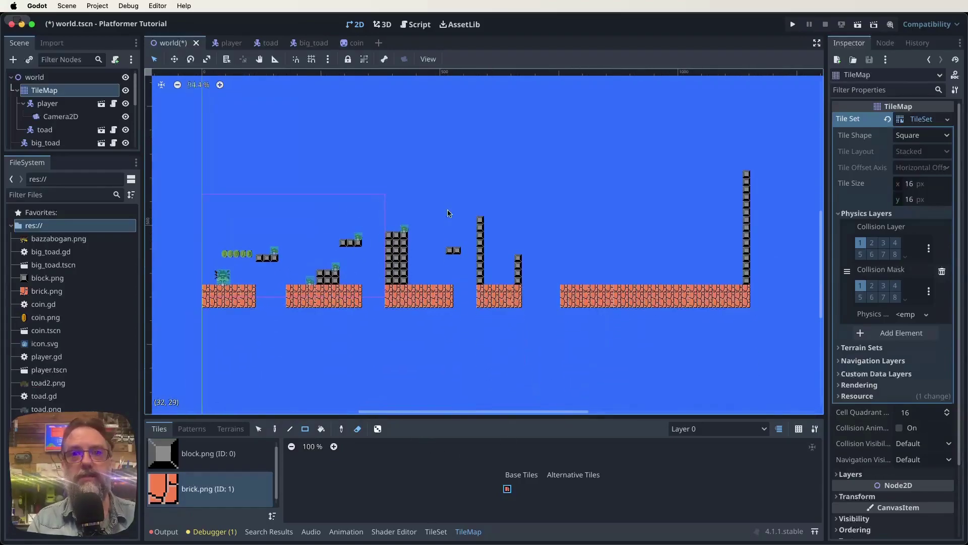
Add an Area2D under the world root and rename it interact
{"action": "left_click", "coordinate": [35, 78]}
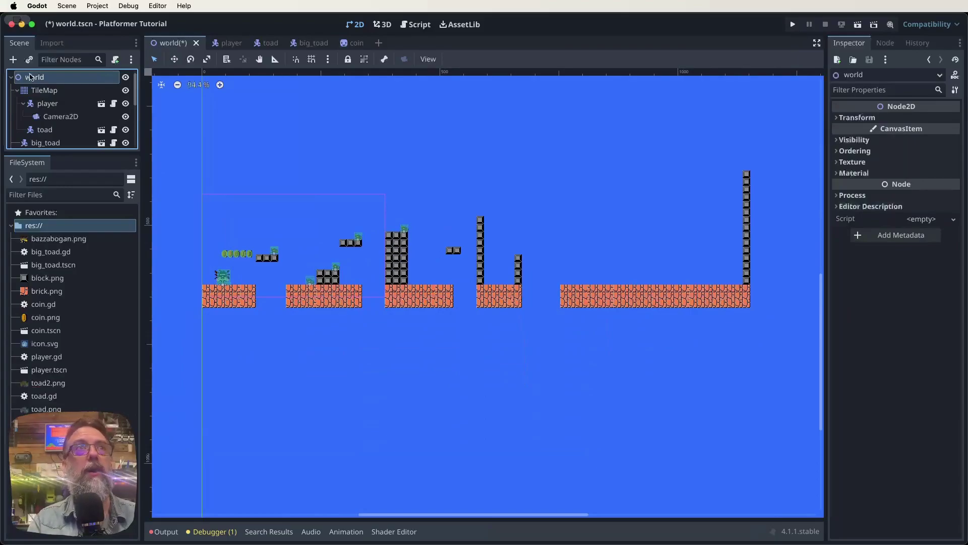
{"action": "left_click", "coordinate": [15, 61]}
{"action": "type", "text": "area"}
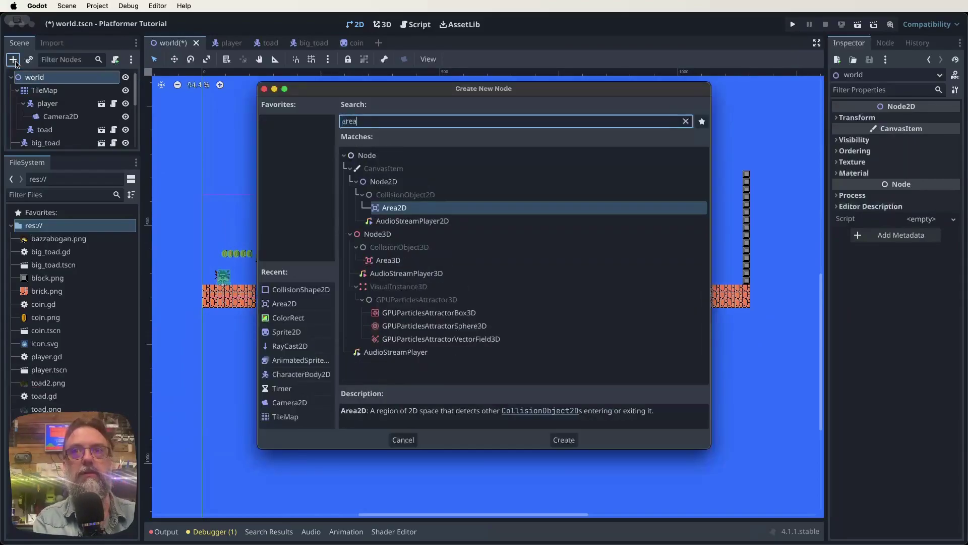
{"action": "key", "text": "Return"}
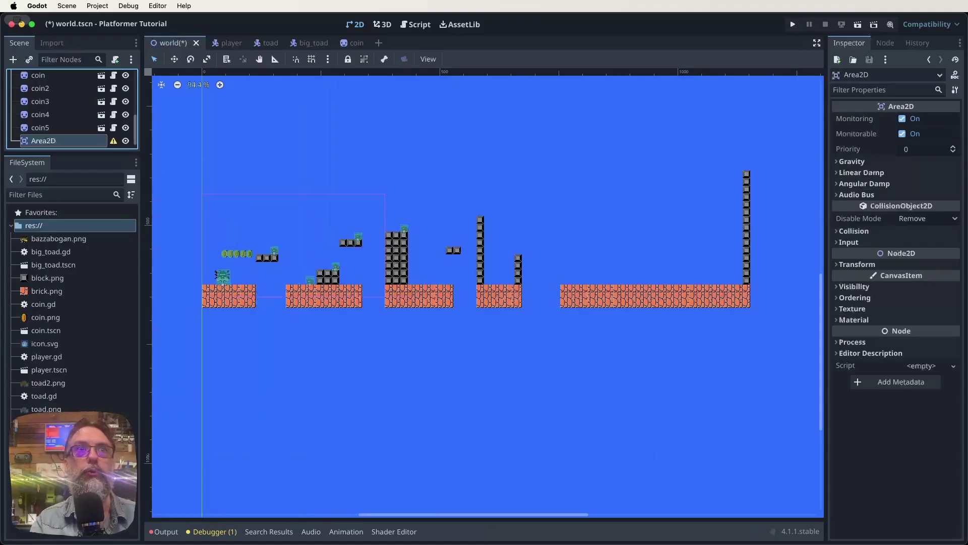
{"action": "double_click", "coordinate": [45, 142]}
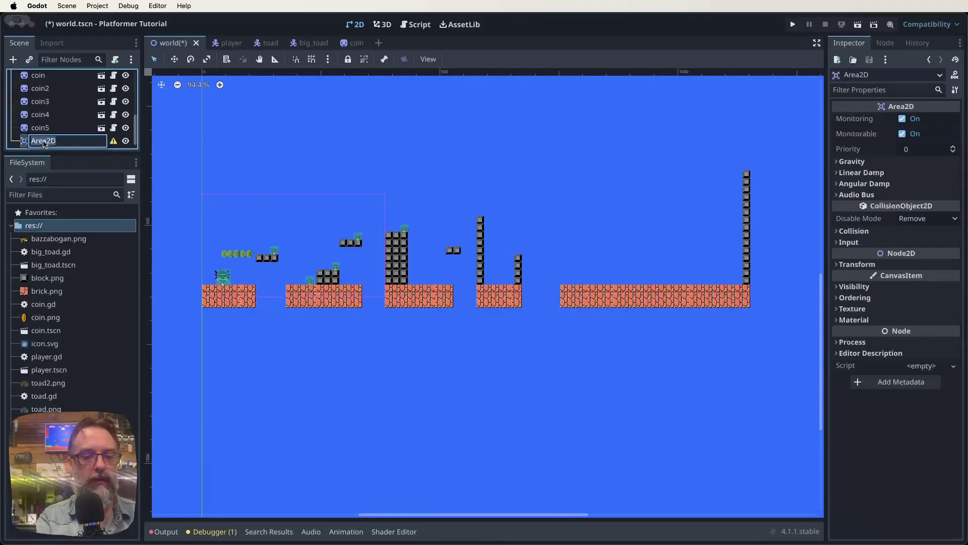
{"action": "key", "text": "BackSpace"}
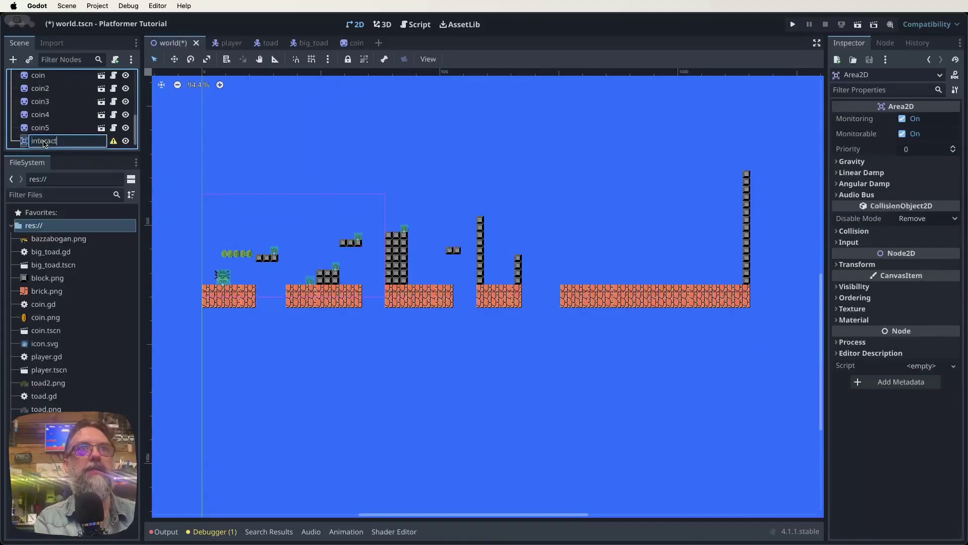
{"action": "type", "text": "interact"}
{"action": "key", "text": "Return"}
Give interact a CollisionShape2D child with a new RectangleShape2D
{"action": "left_click", "coordinate": [13, 60]}
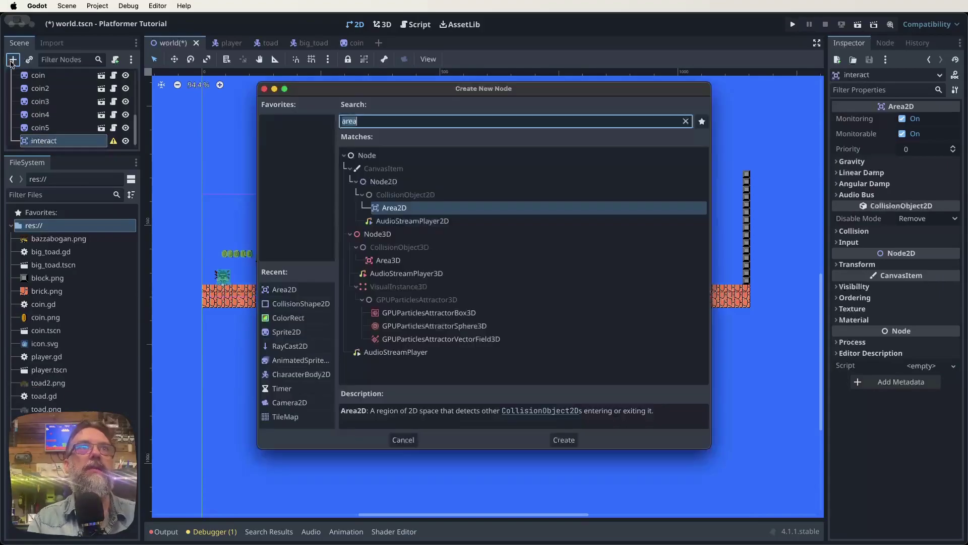
{"action": "type", "text": "coll"}
{"action": "key", "text": "Return"}
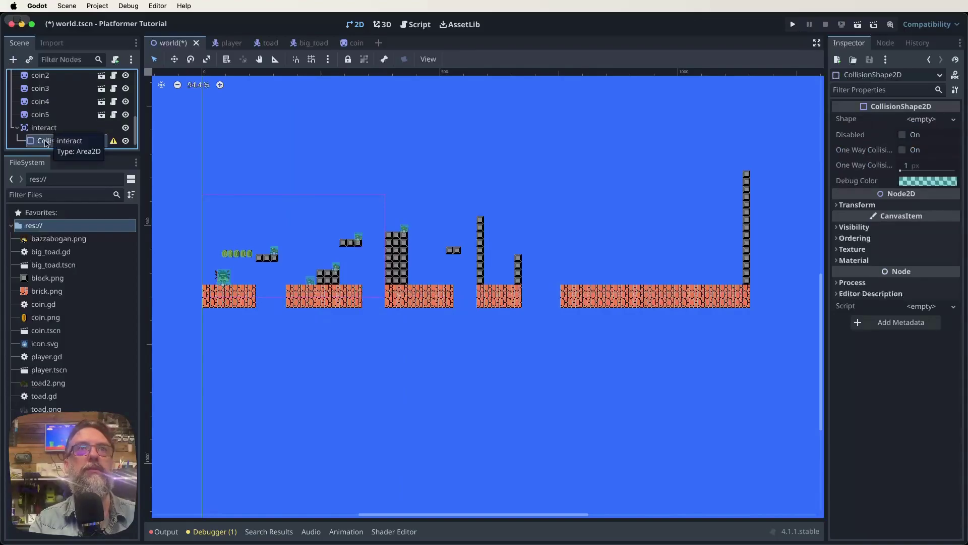
{"action": "left_click", "coordinate": [927, 121]}
{"action": "left_click", "coordinate": [892, 185]}
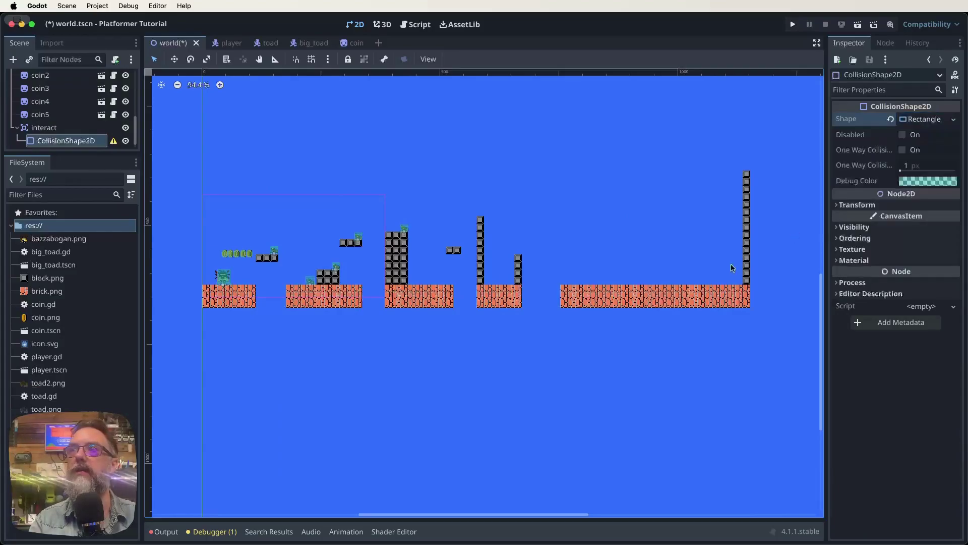
Stretch interact's collision rectangle into a wide strip beneath the level's floor
{"action": "left_click", "coordinate": [200, 311]}
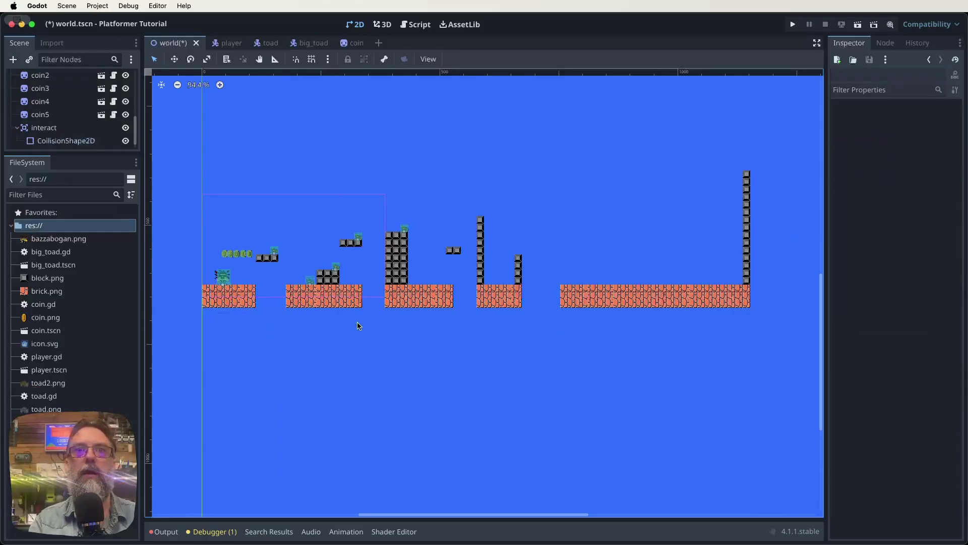
{"action": "scroll", "coordinate": [250, 177], "scroll_direction": "down", "scroll_amount": 5}
{"action": "scroll", "coordinate": [252, 190], "scroll_direction": "up", "scroll_amount": 5}
{"action": "scroll", "coordinate": [251, 190], "scroll_direction": "down", "scroll_amount": 6}
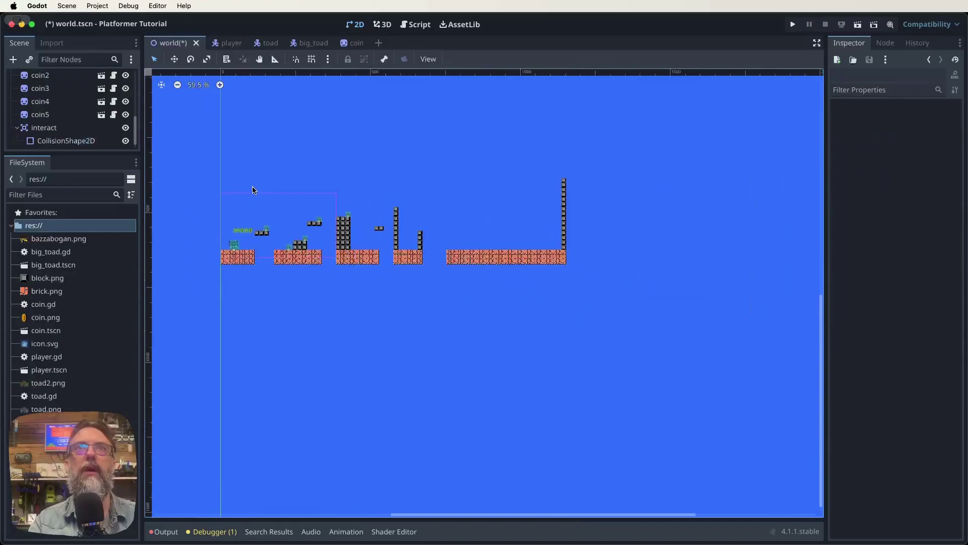
{"action": "middle_click_drag", "start_coordinate": [251, 190], "coordinate": [242, 334]}
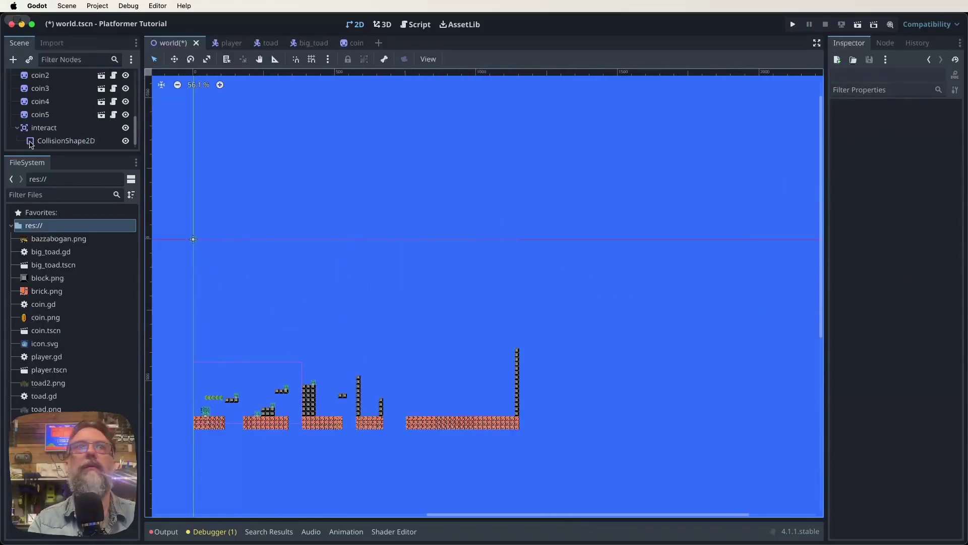
{"action": "left_click", "coordinate": [70, 143]}
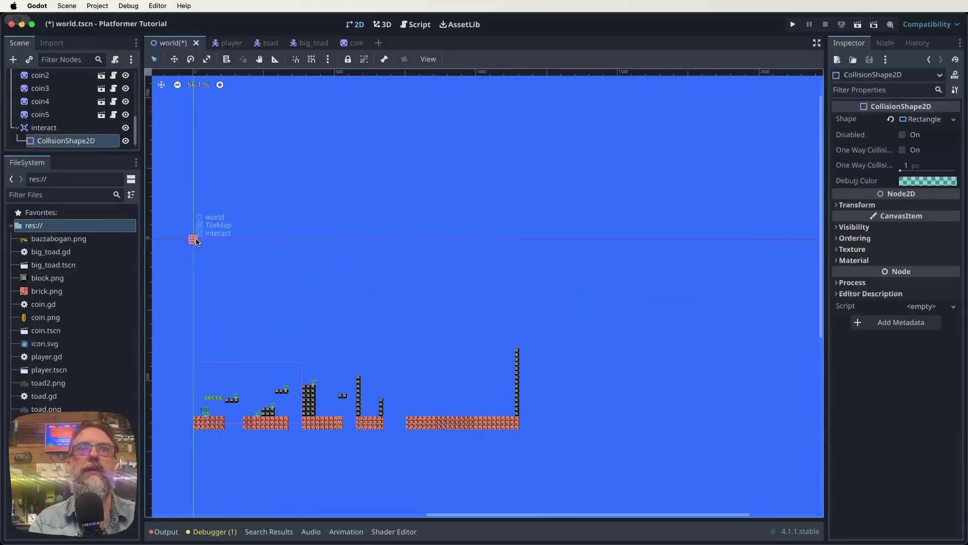
{"action": "left_click_drag", "start_coordinate": [198, 239], "coordinate": [551, 268]}
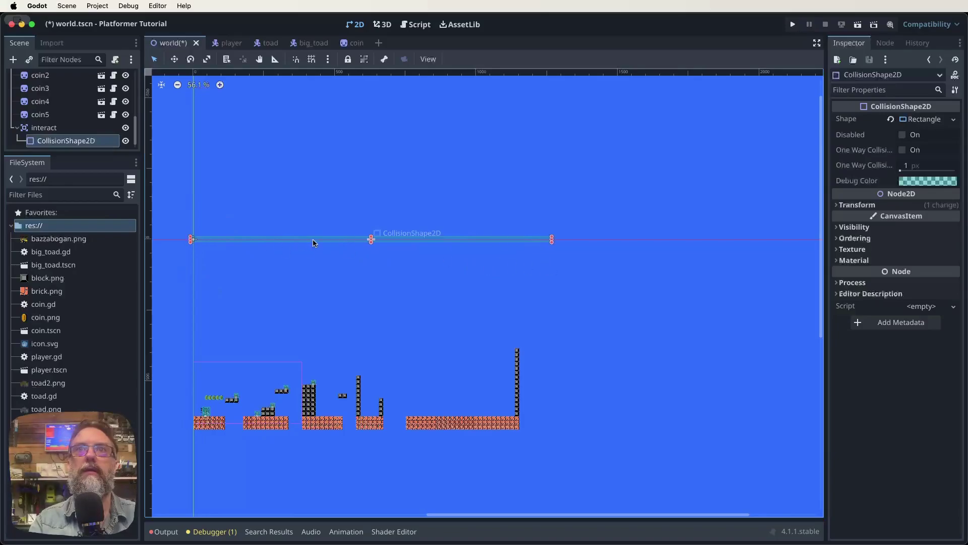
{"action": "left_click_drag", "start_coordinate": [314, 242], "coordinate": [310, 433]}
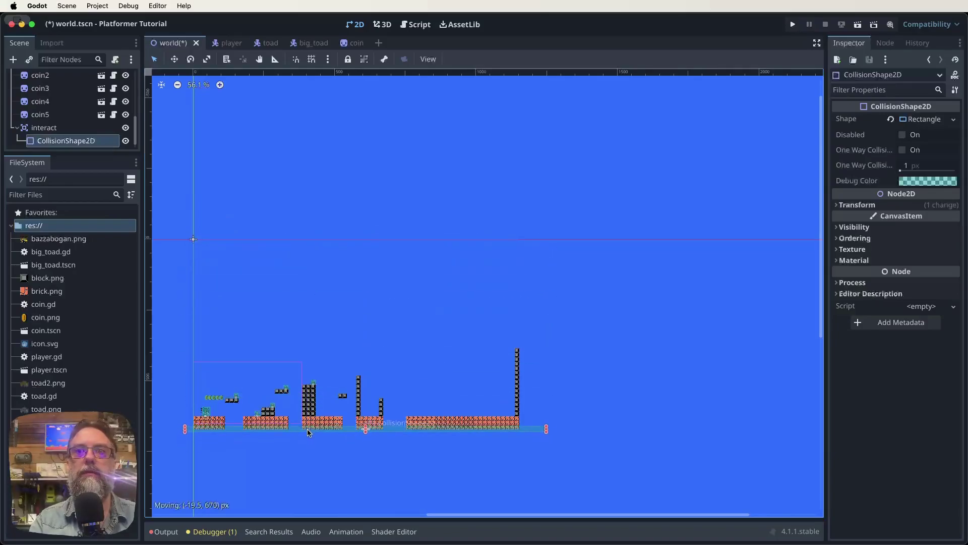
{"action": "scroll", "coordinate": [294, 420], "scroll_direction": "up", "scroll_amount": 4}
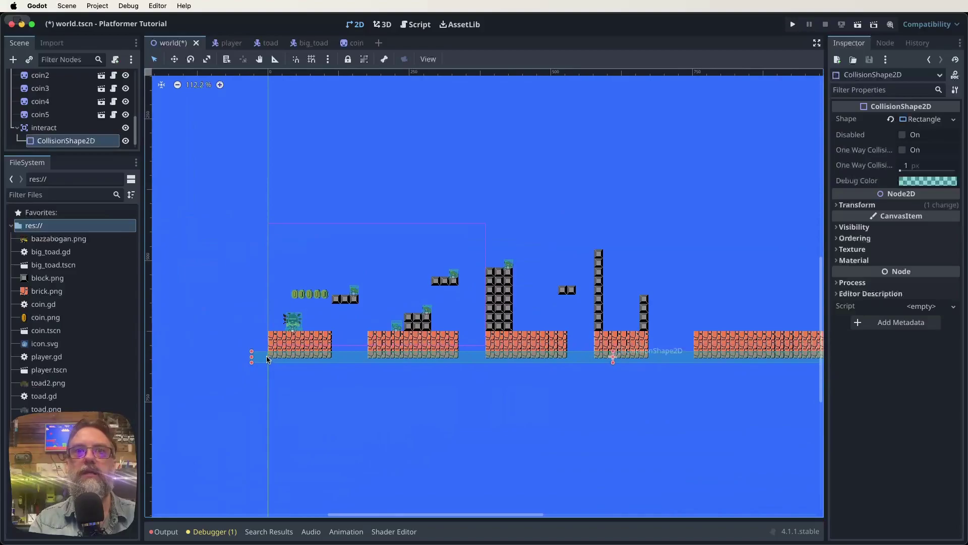
{"action": "left_click_drag", "start_coordinate": [251, 357], "coordinate": [196, 357]}
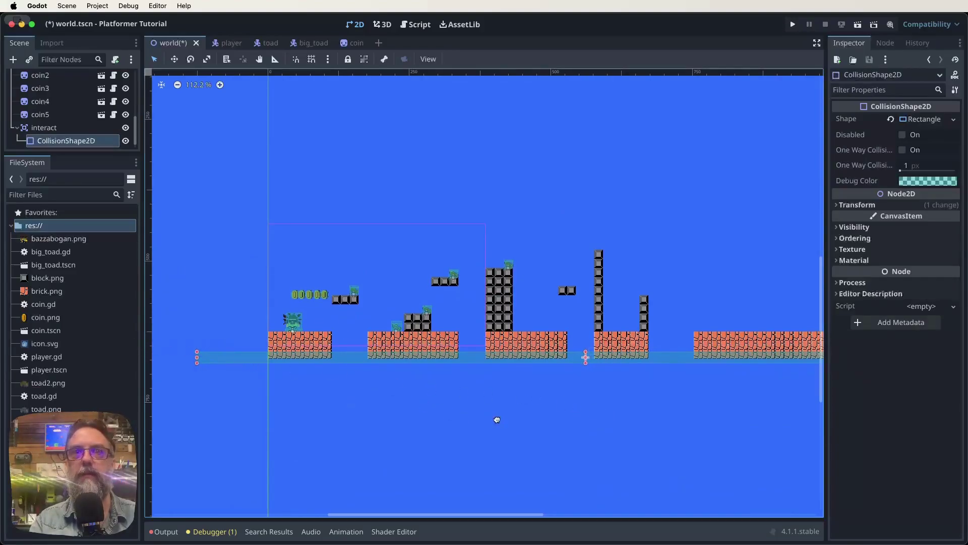
{"action": "middle_click_drag", "start_coordinate": [494, 417], "coordinate": [367, 415]}
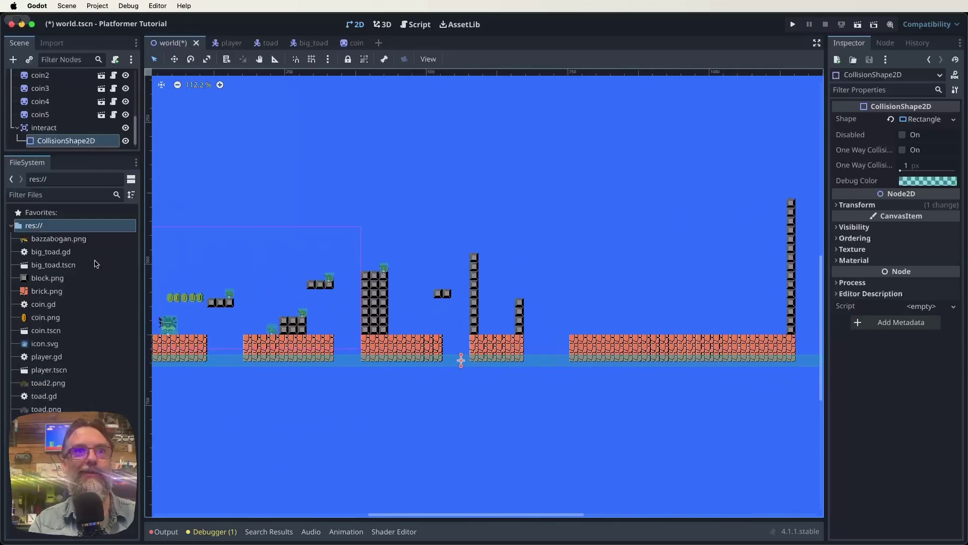
Save the world scene and zoom out to check the strip
{"action": "key", "text": "super+s"}
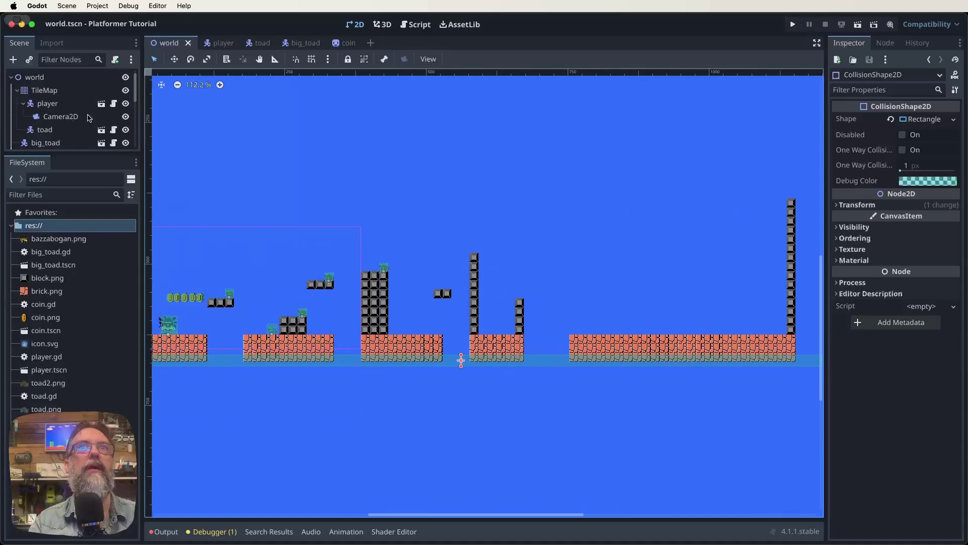
{"action": "scroll", "coordinate": [394, 106], "scroll_direction": "up", "scroll_amount": 10}
{"action": "scroll", "coordinate": [456, 390], "scroll_direction": "down", "scroll_amount": 8}
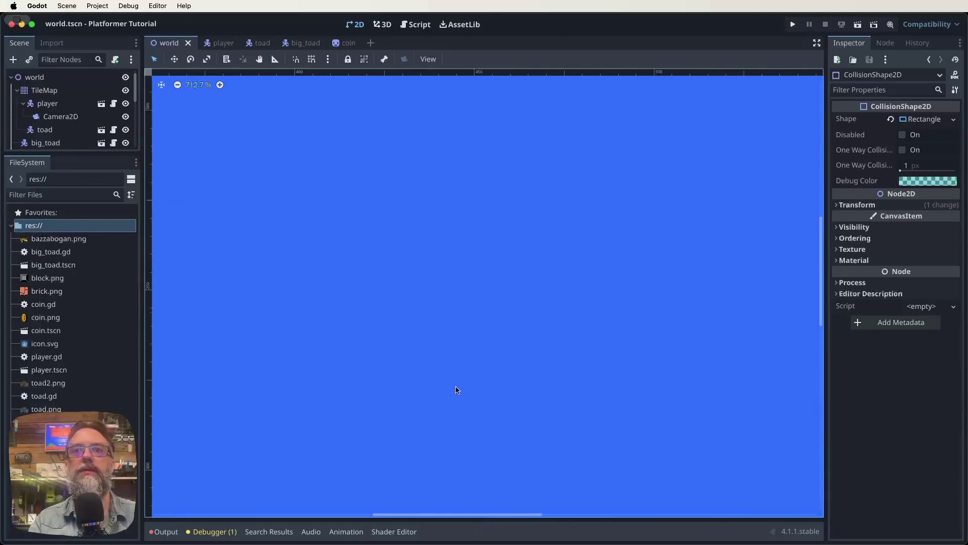
{"action": "scroll", "coordinate": [455, 395], "scroll_direction": "down", "scroll_amount": 4}
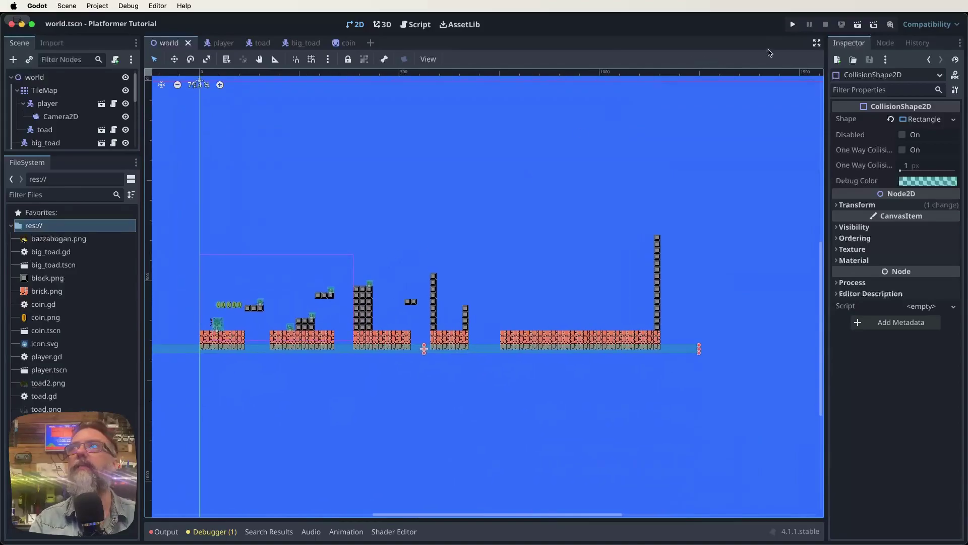
Run the game, walk right and jump to collect coins, then quit the test
{"action": "left_click", "coordinate": [793, 25]}
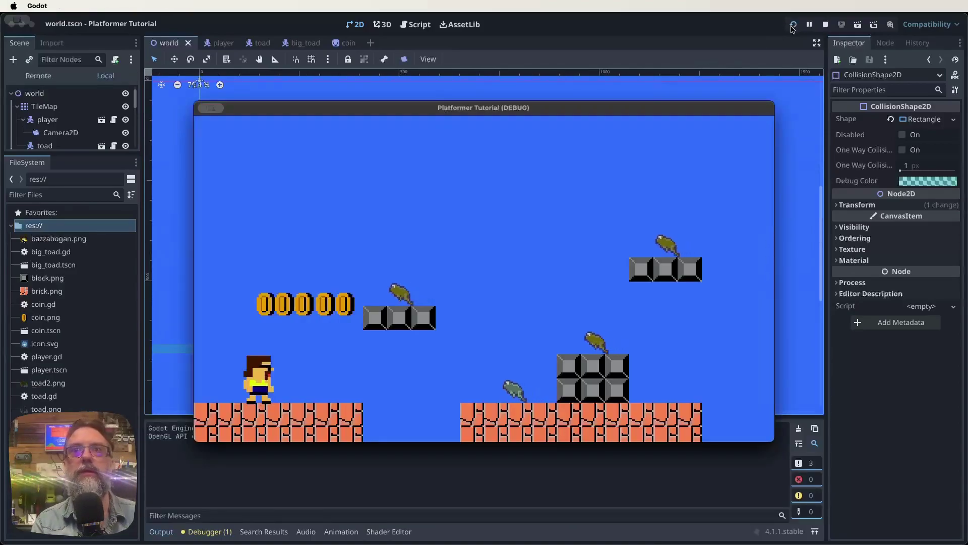
{"action": "key", "text": "Right"}
{"action": "key", "text": "space"}
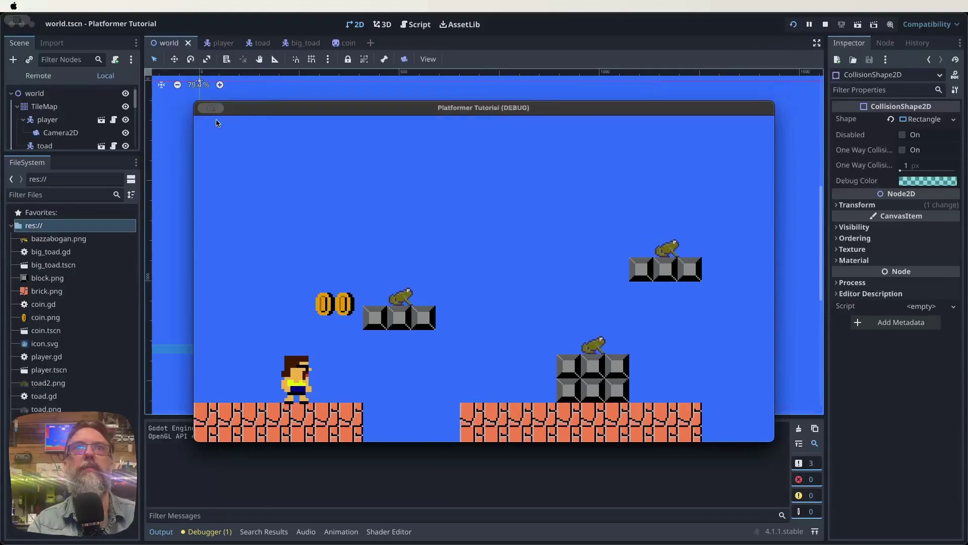
{"action": "key", "text": "super+q"}
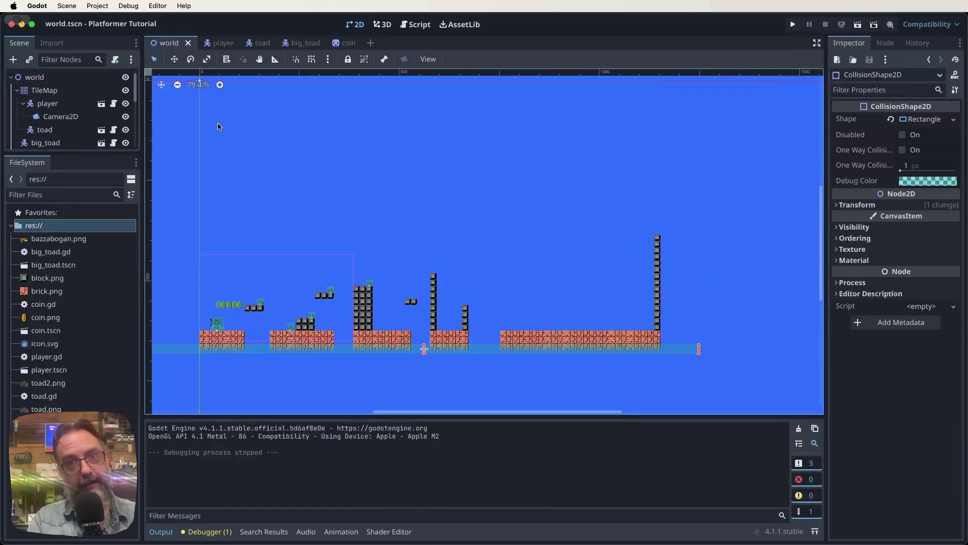
{"action": "scroll", "coordinate": [46, 89], "scroll_direction": "down", "scroll_amount": 5}
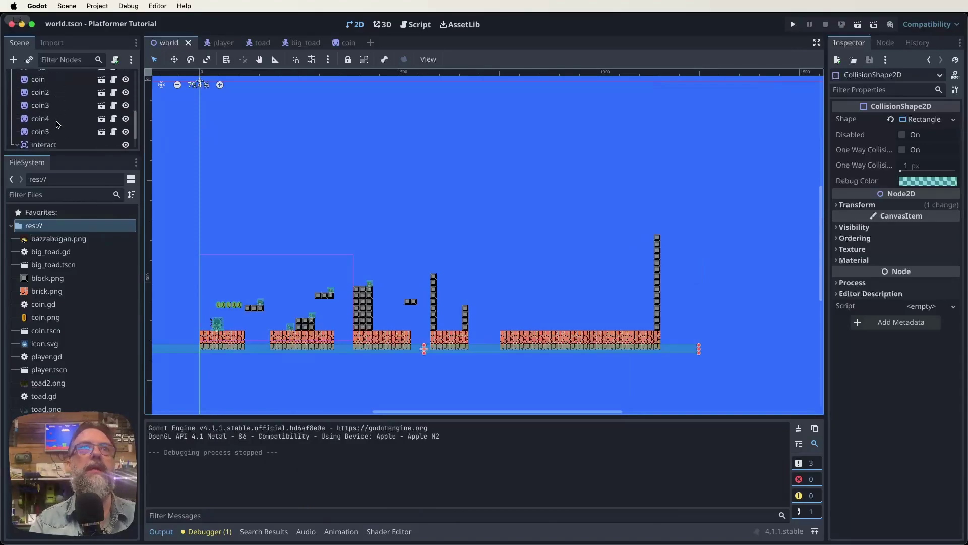
{"action": "scroll", "coordinate": [48, 89], "scroll_direction": "up", "scroll_amount": 5}
Attach a new world.gd script to the world root node
{"action": "left_click", "coordinate": [39, 78]}
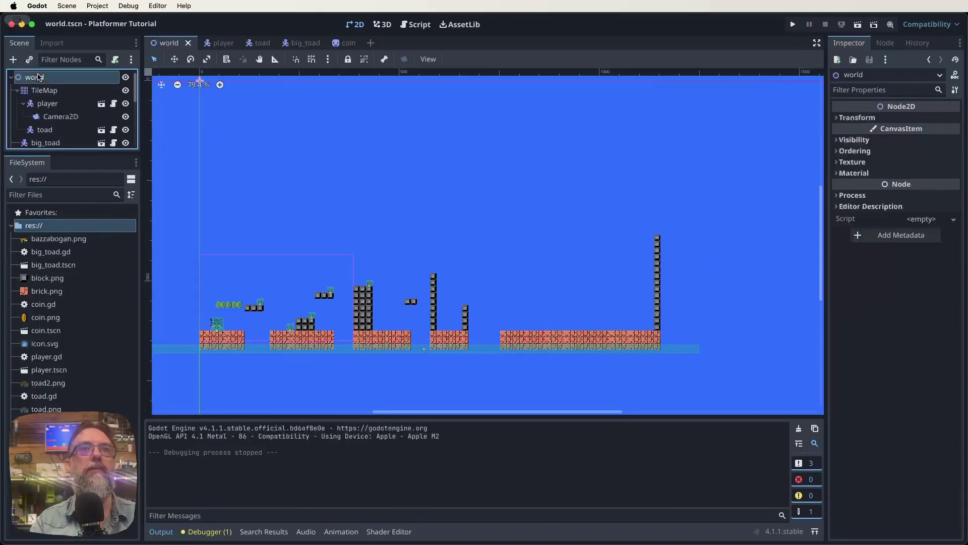
{"action": "left_click", "coordinate": [116, 60]}
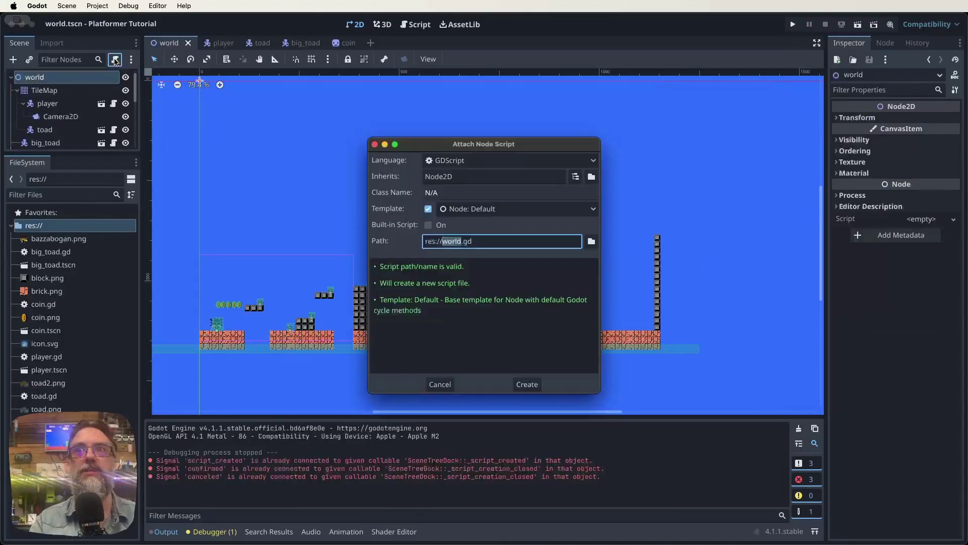
{"action": "key", "text": "Return"}
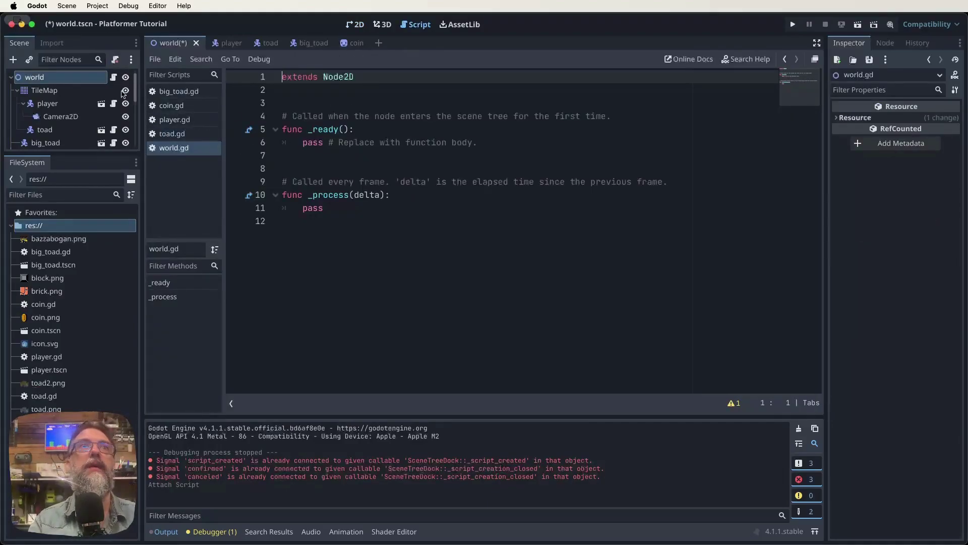
{"action": "scroll", "coordinate": [47, 113], "scroll_direction": "down", "scroll_amount": 5}
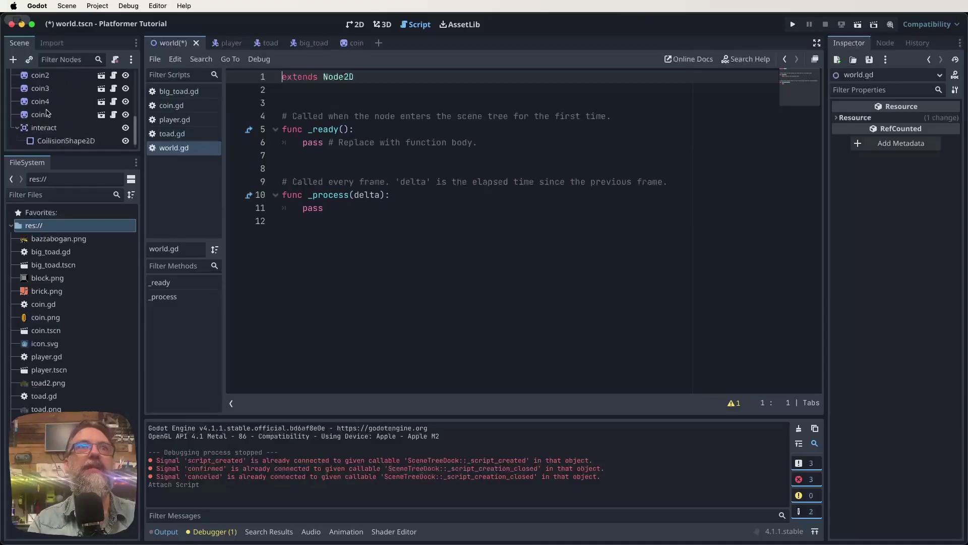
{"action": "left_click", "coordinate": [44, 128]}
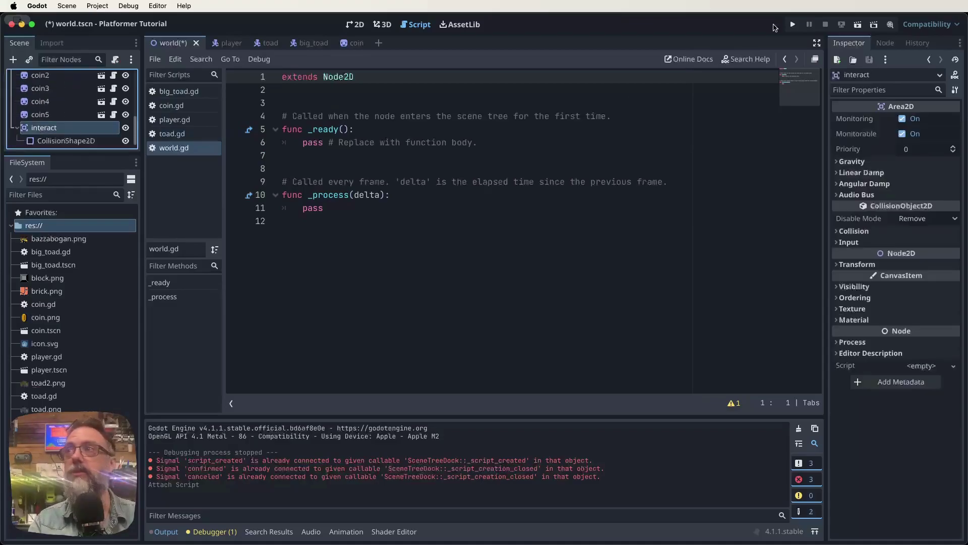
Connect interact's body_entered signal to _on_interact_body_entered in world.gd and run the game
{"action": "left_click", "coordinate": [885, 44]}
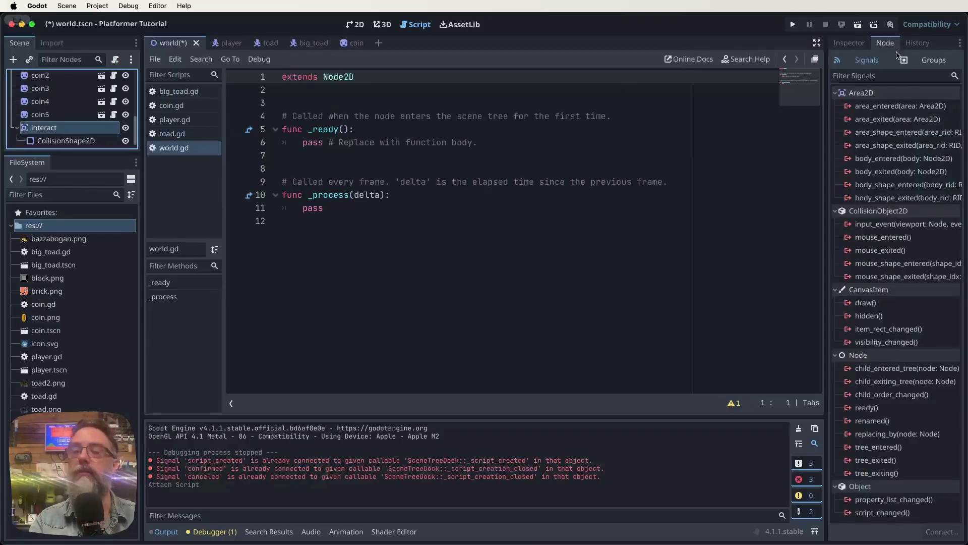
{"action": "double_click", "coordinate": [888, 160]}
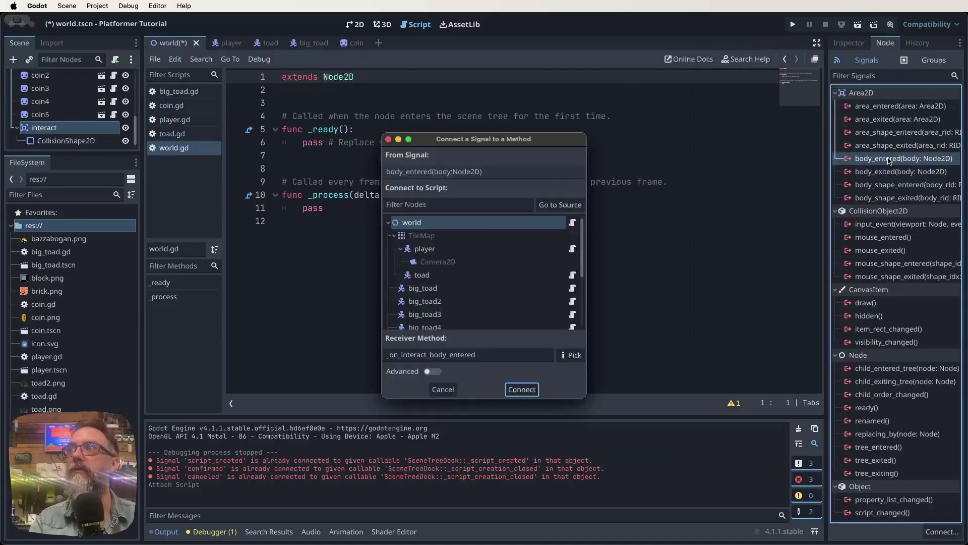
{"action": "left_click", "coordinate": [522, 389]}
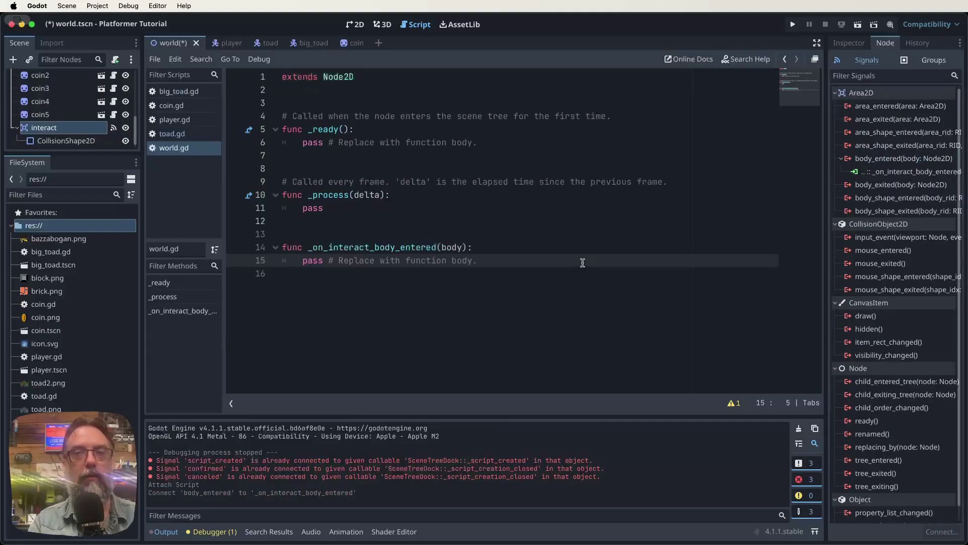
{"action": "left_click", "coordinate": [793, 24]}
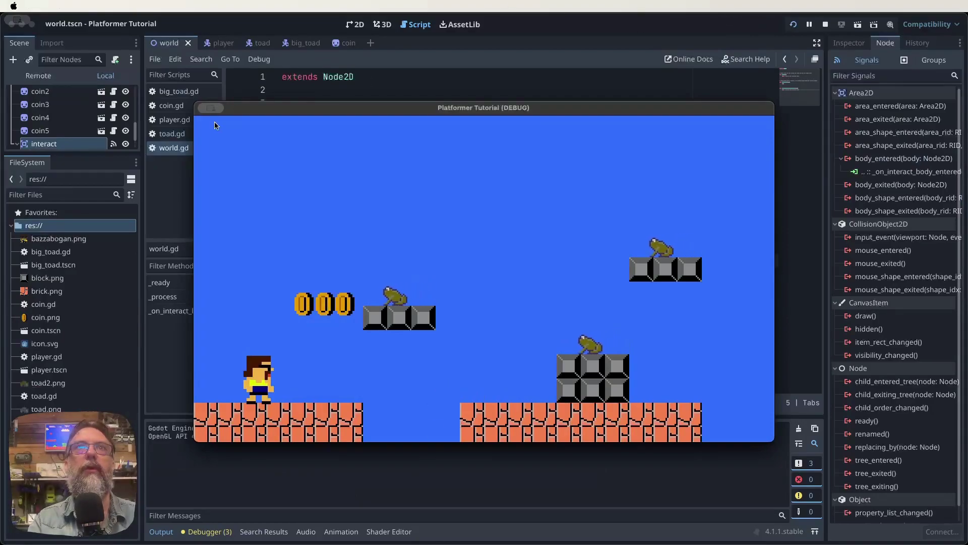
Quit the running game to return to world.gd
{"action": "key", "text": "super+q"}
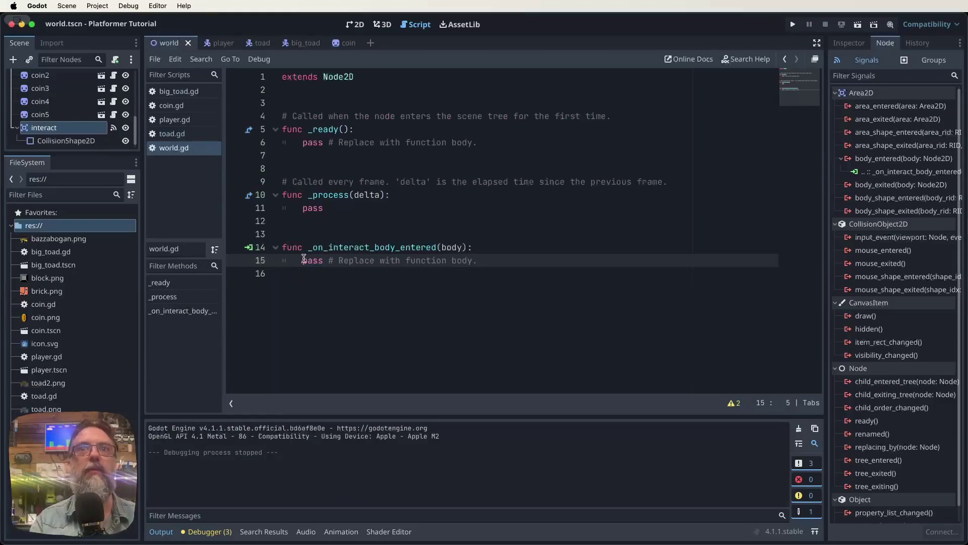
Replace pass with if body.is_in_group("Player"): body.die(), then view player.gd's die()
{"action": "left_click_drag", "start_coordinate": [303, 259], "coordinate": [312, 307]}
{"action": "type", "text": "if body.is_in_group"}
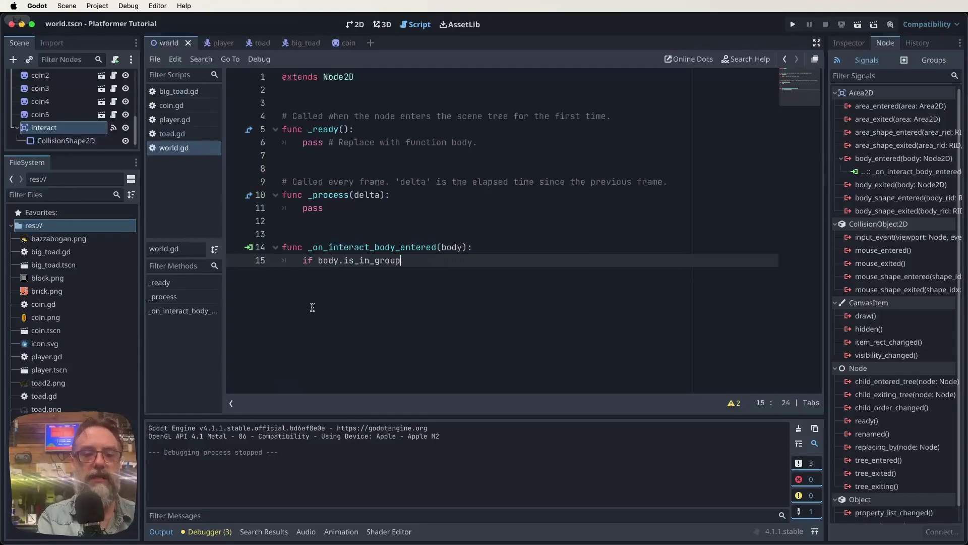
{"action": "type", "text": "(\"Pl"}
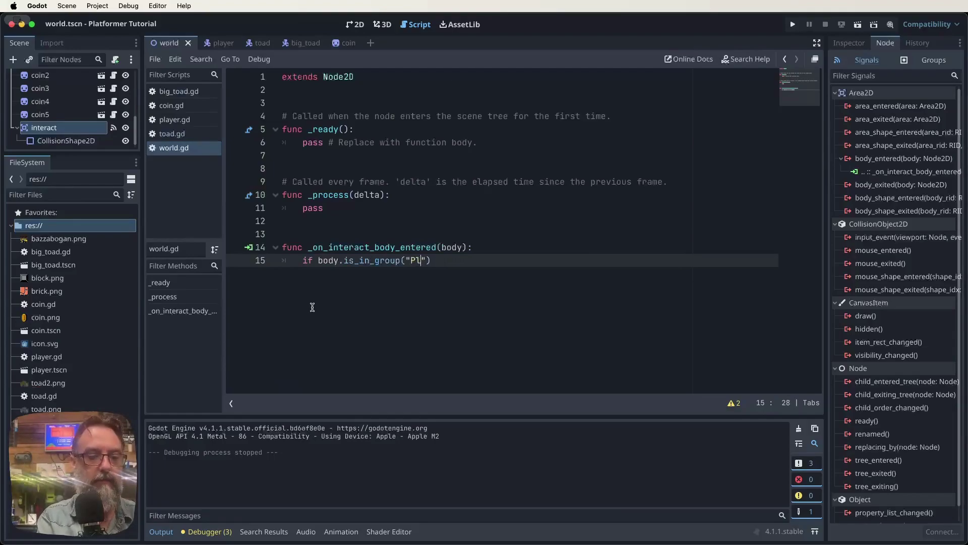
{"action": "type", "text": "ayer\"):"}
{"action": "key", "text": "Return"}
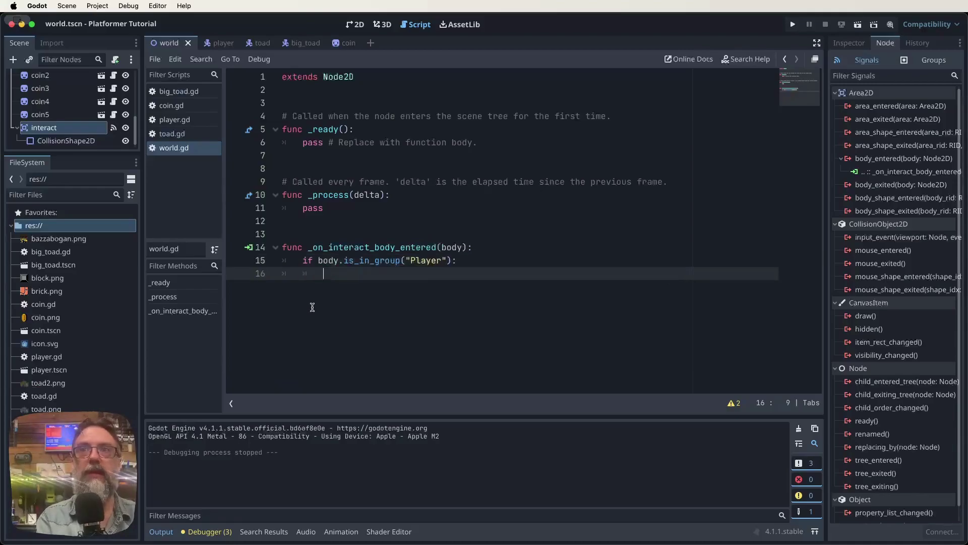
{"action": "type", "text": "body"}
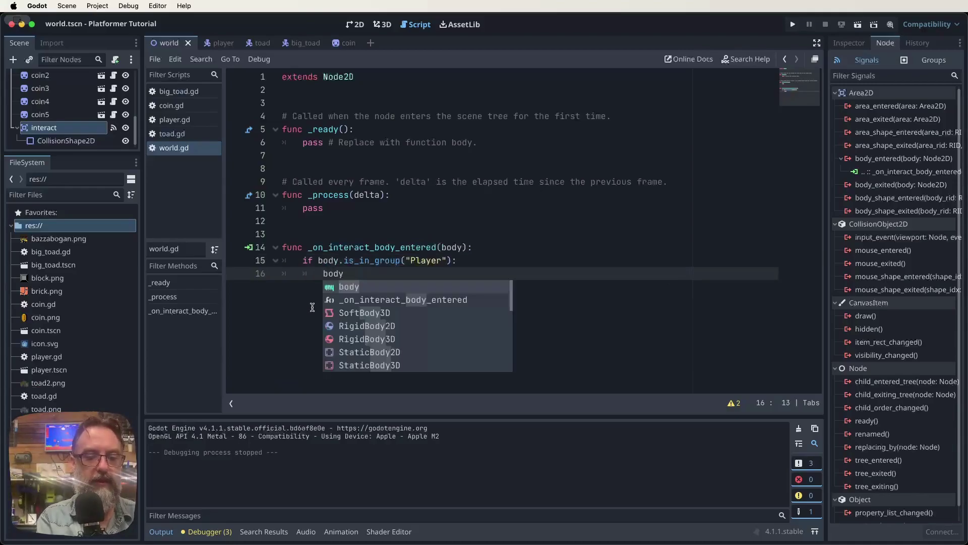
{"action": "type", "text": ".die()"}
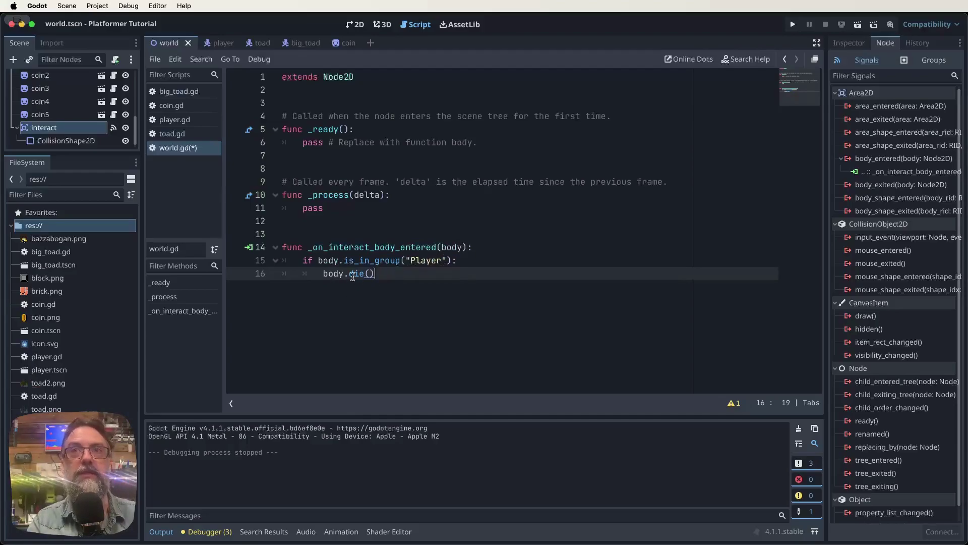
{"action": "left_click", "coordinate": [172, 119]}
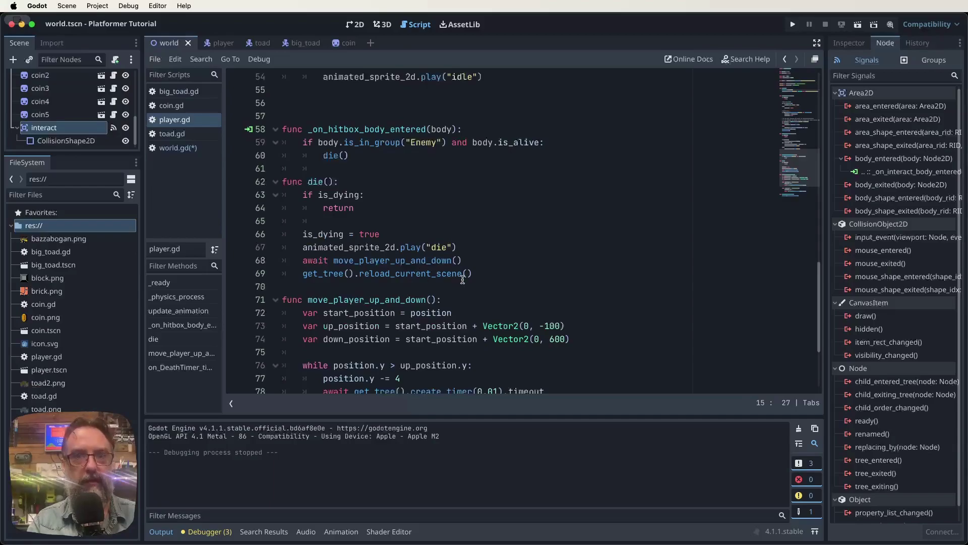
Save world.gd and launch the game
{"action": "key", "text": "super+s"}
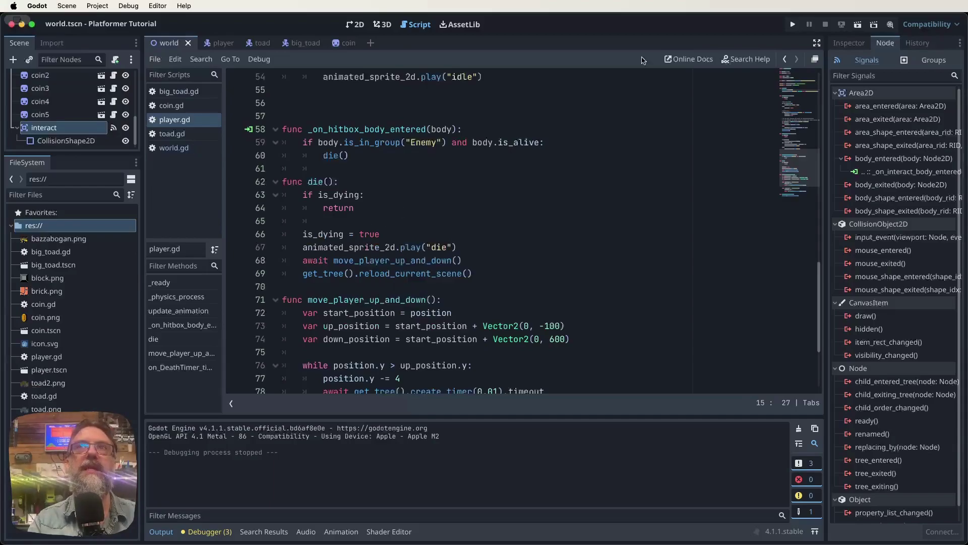
{"action": "left_click", "coordinate": [792, 26]}
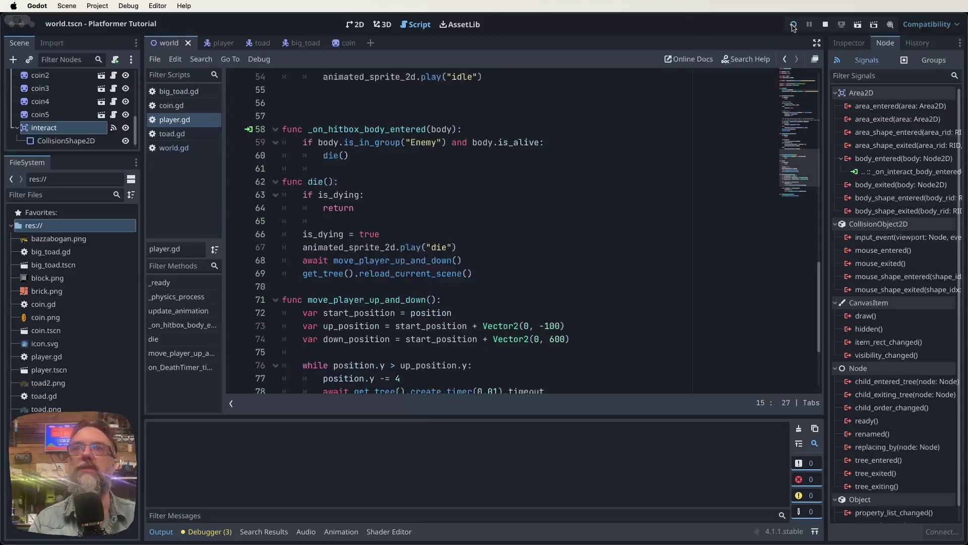
Run right and jump, fall into a pit to confirm the player dies, then quit
{"action": "key", "text": "Right"}
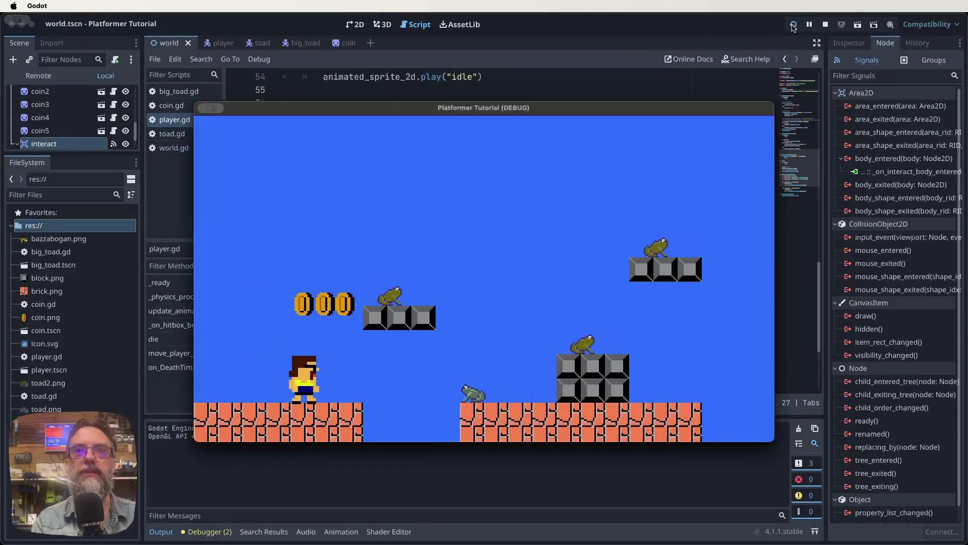
{"action": "key", "text": "space"}
{"action": "key", "text": "space"}
{"action": "key", "text": "Right"}
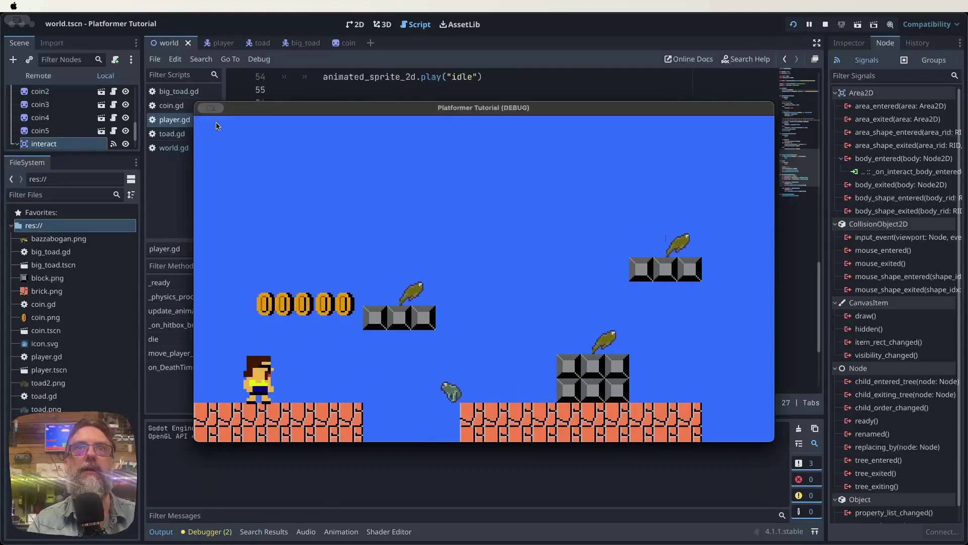
{"action": "key", "text": "super+q"}
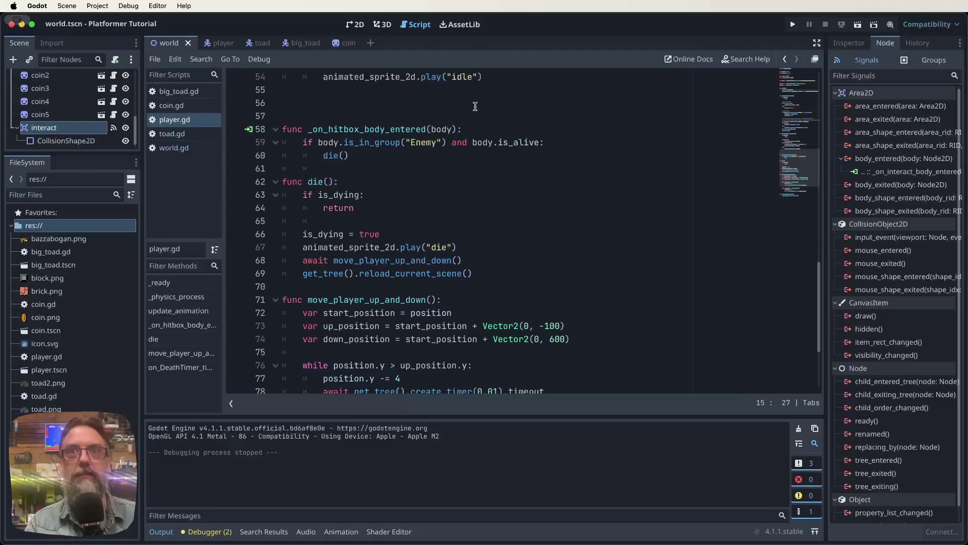
Scroll player.gd up to line 15 to show the add_to_group("Player") call in _ready
{"action": "scroll", "coordinate": [454, 232], "scroll_direction": "down", "scroll_amount": 3}
{"action": "scroll", "coordinate": [497, 247], "scroll_direction": "up", "scroll_amount": 10}
{"action": "scroll", "coordinate": [497, 247], "scroll_direction": "up", "scroll_amount": 10}
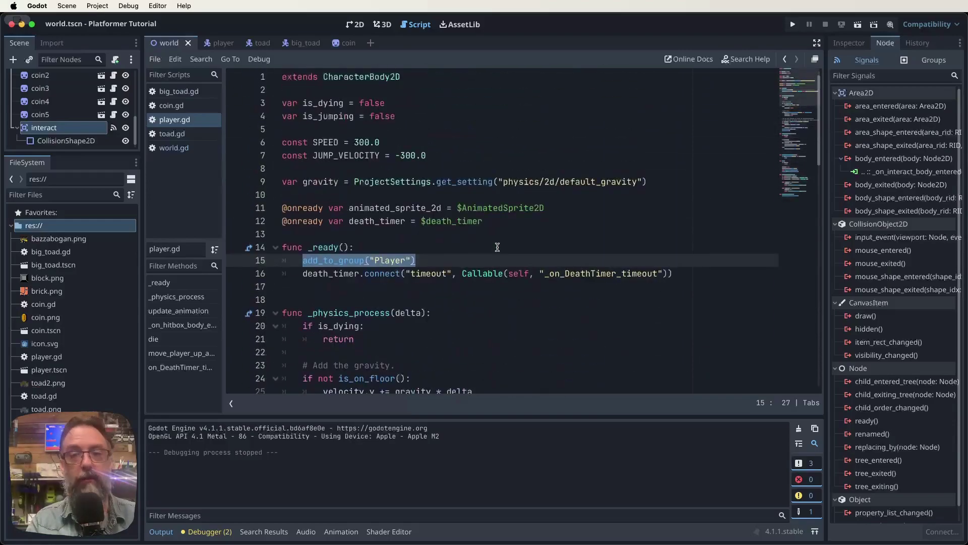